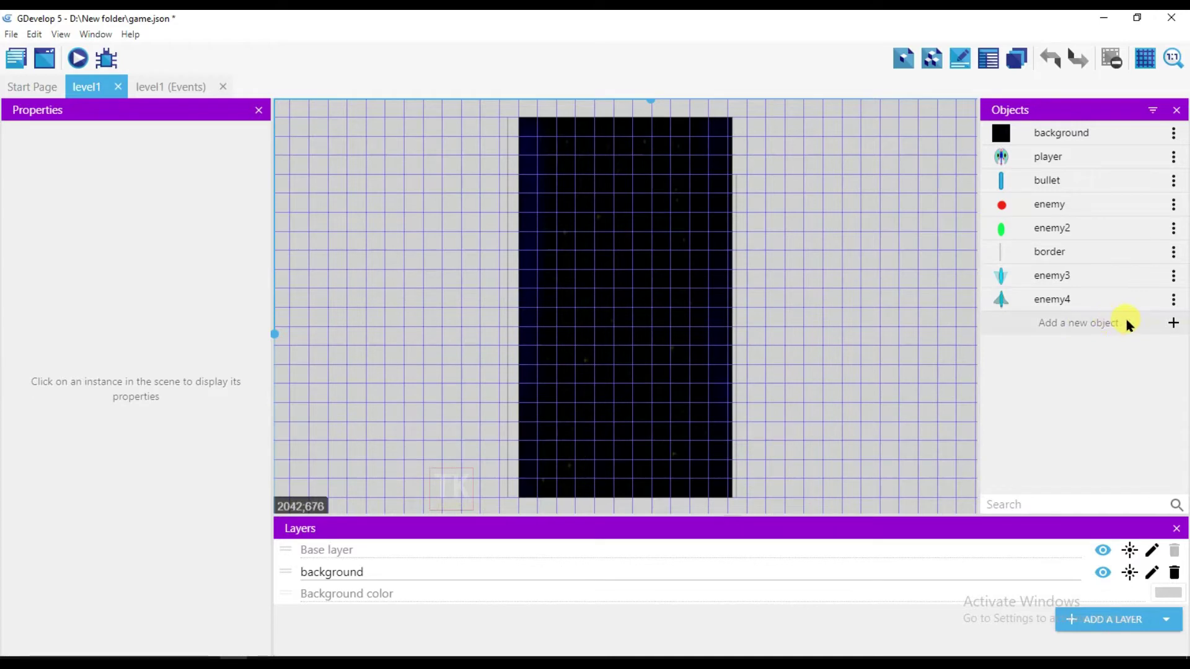
Create a new Sprite object from scratch and rename it to life1
click(1127, 323)
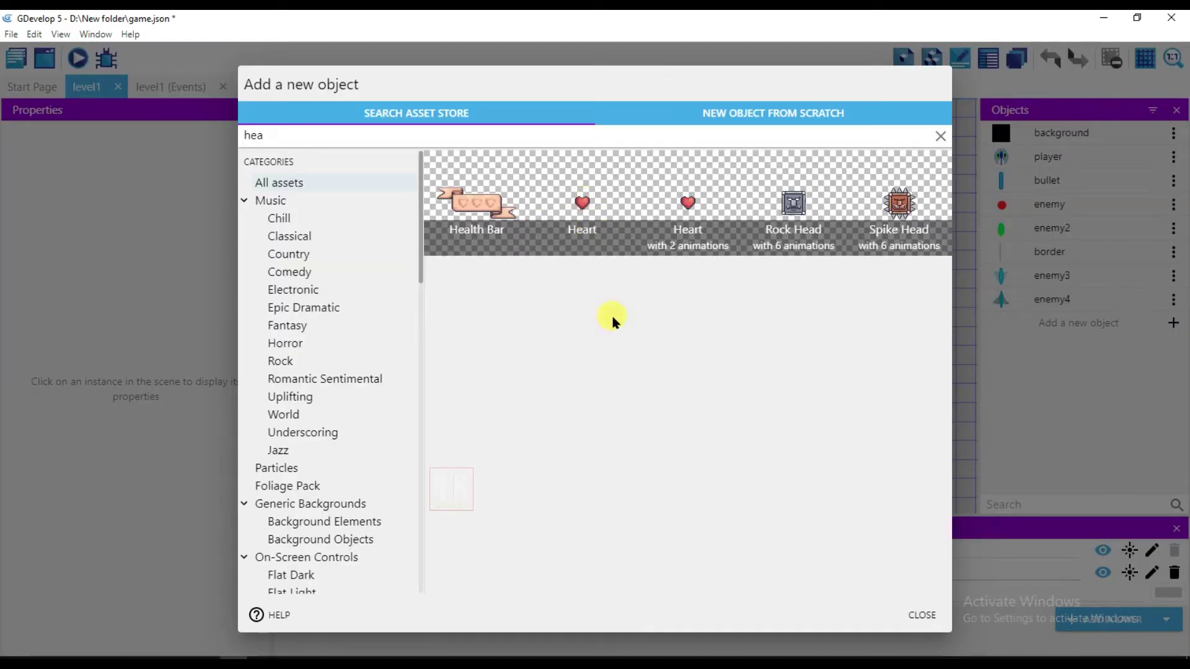
click(785, 116)
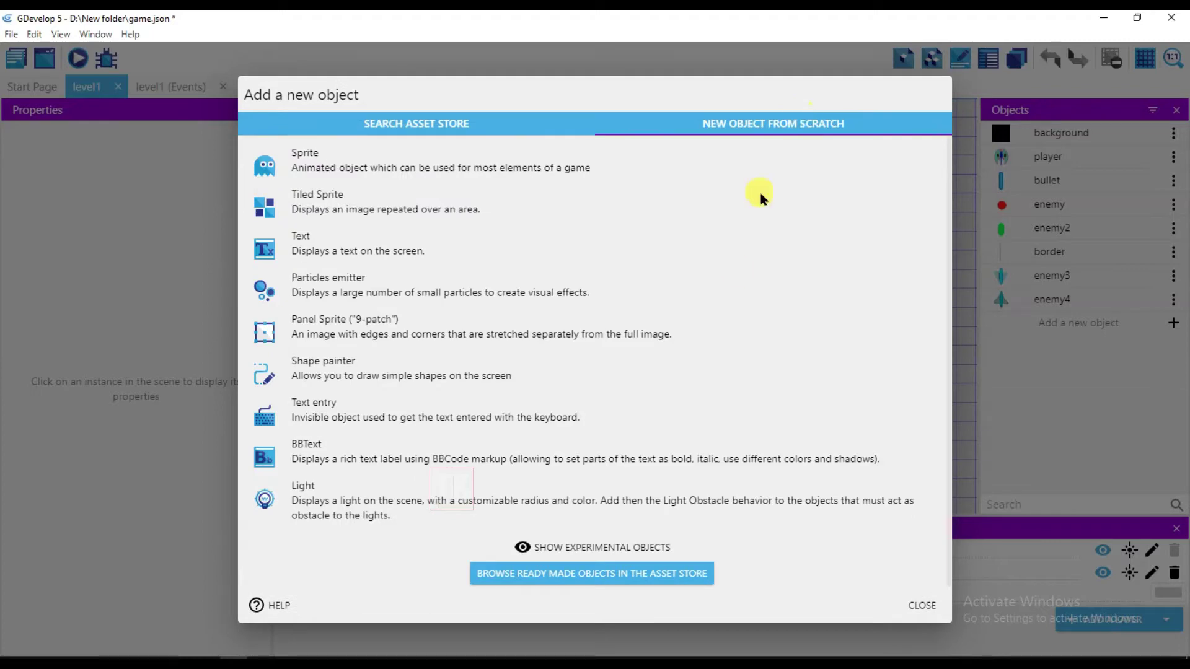
click(344, 160)
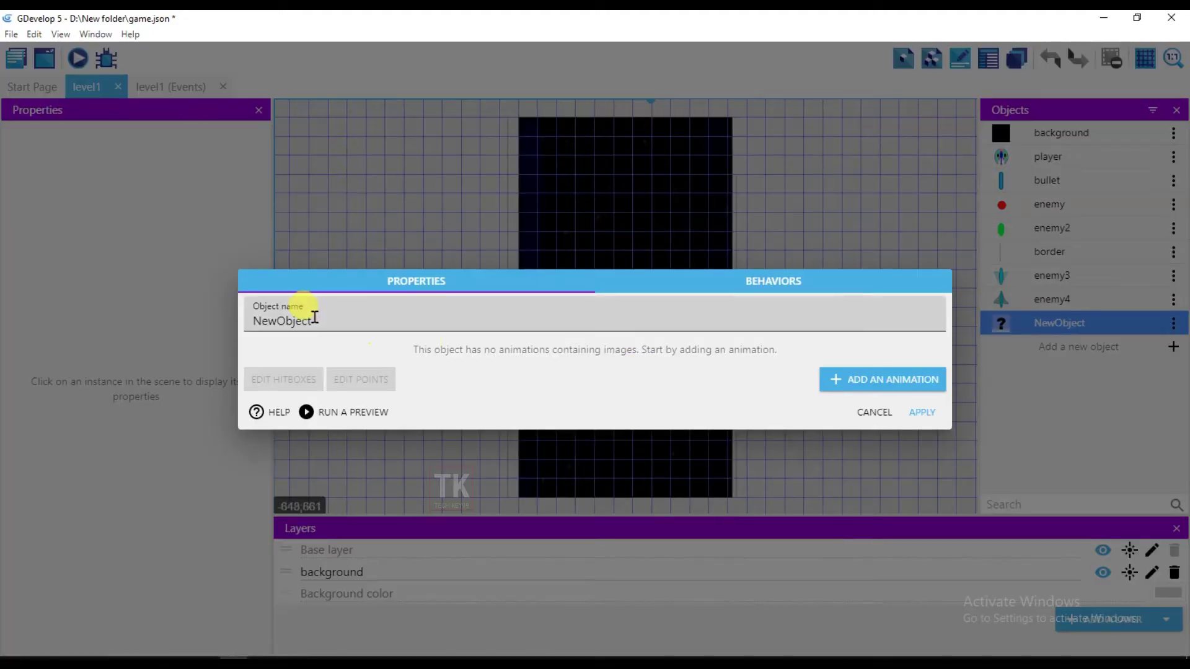
drag(315, 317, 255, 322)
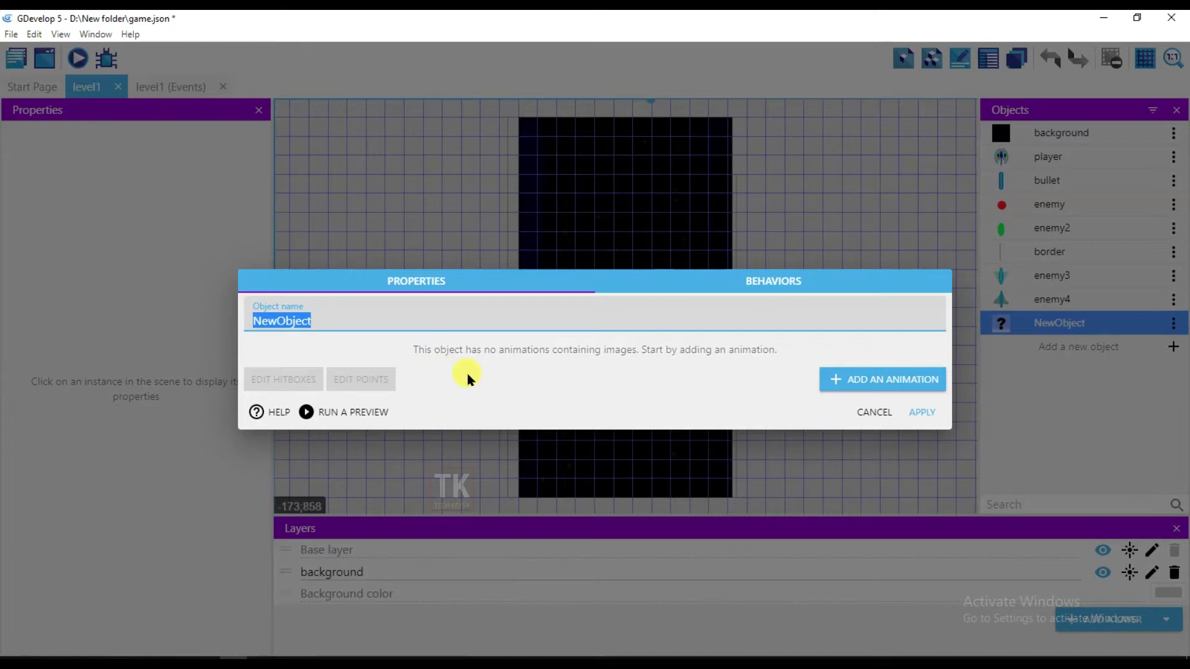
text(h)
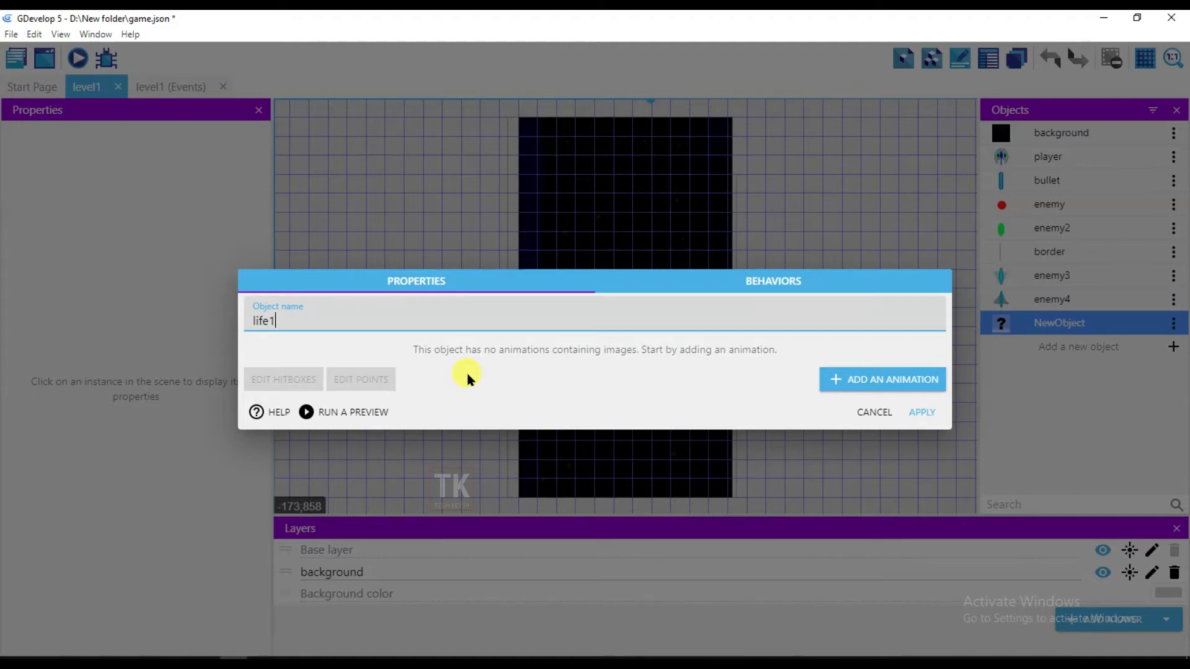
Add a first animation using the hudHeart_empty image, copied into the project
click(885, 380)
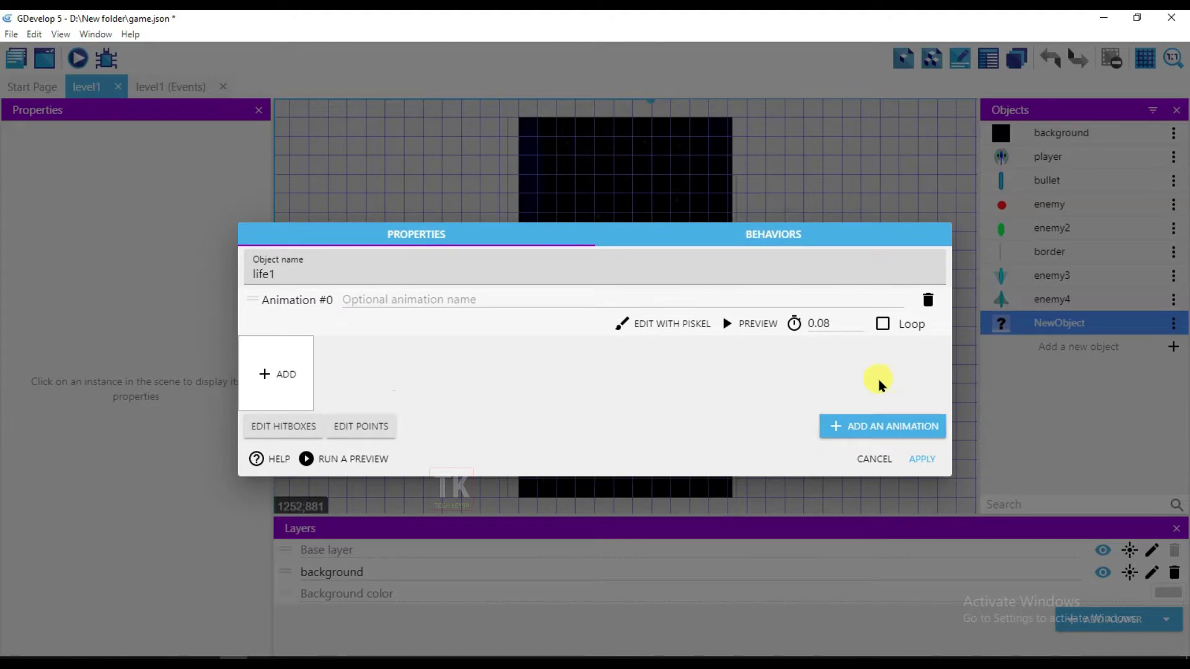
click(287, 376)
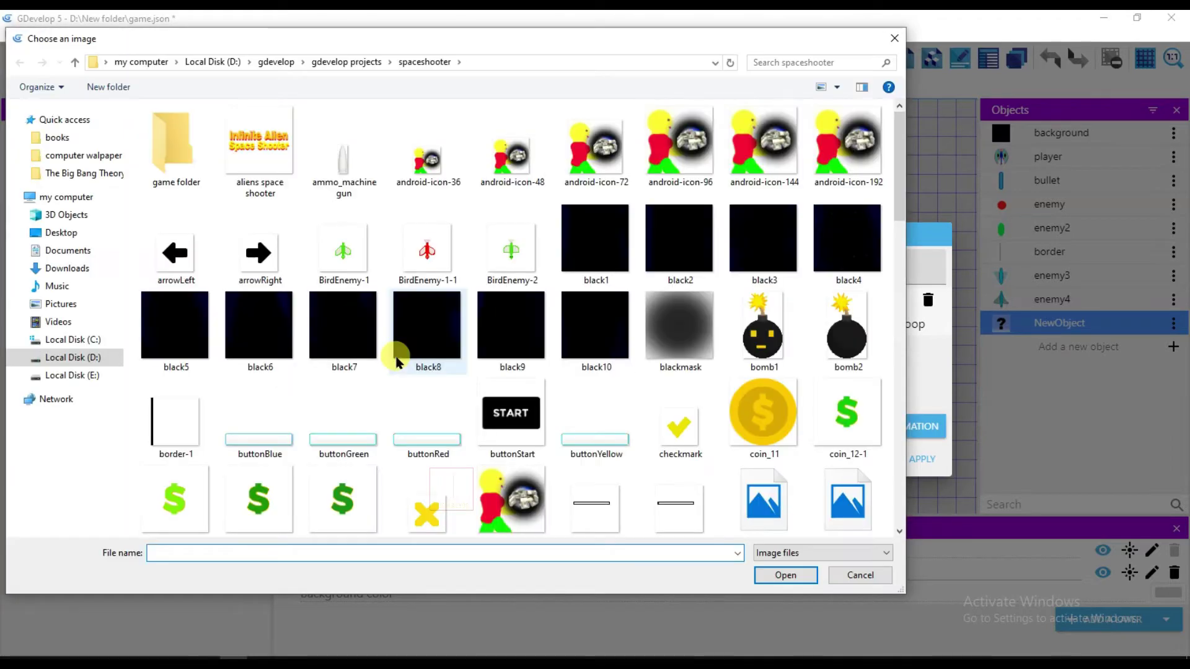
scroll(487, 291, down, 6)
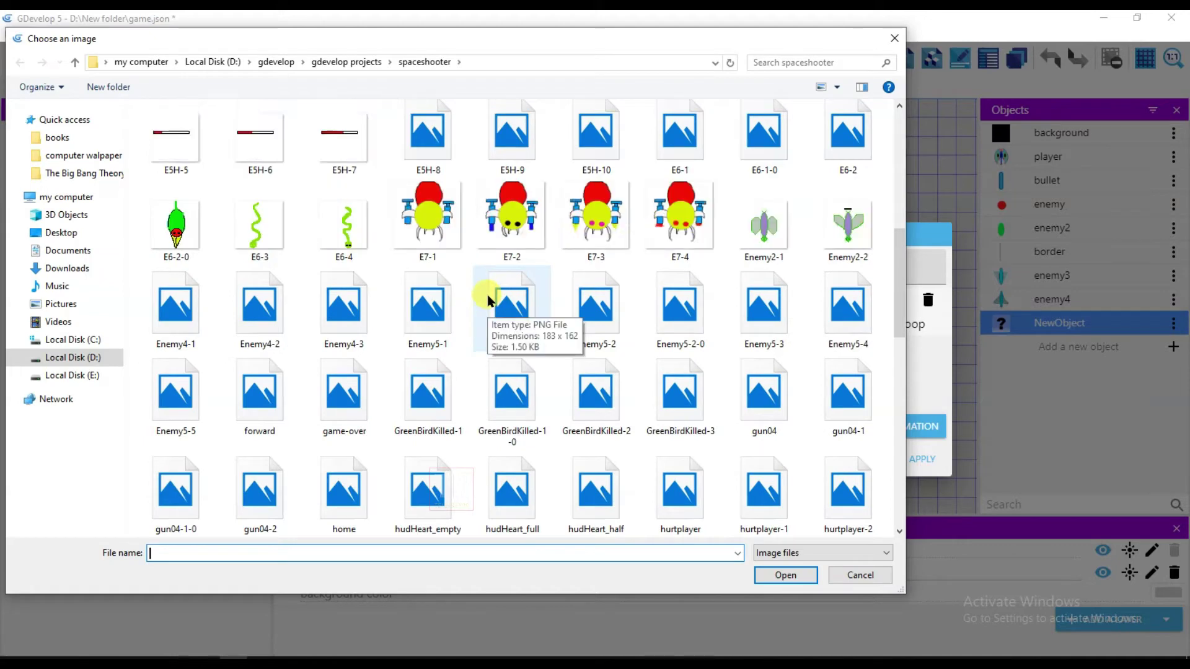
scroll(484, 220, down, 3)
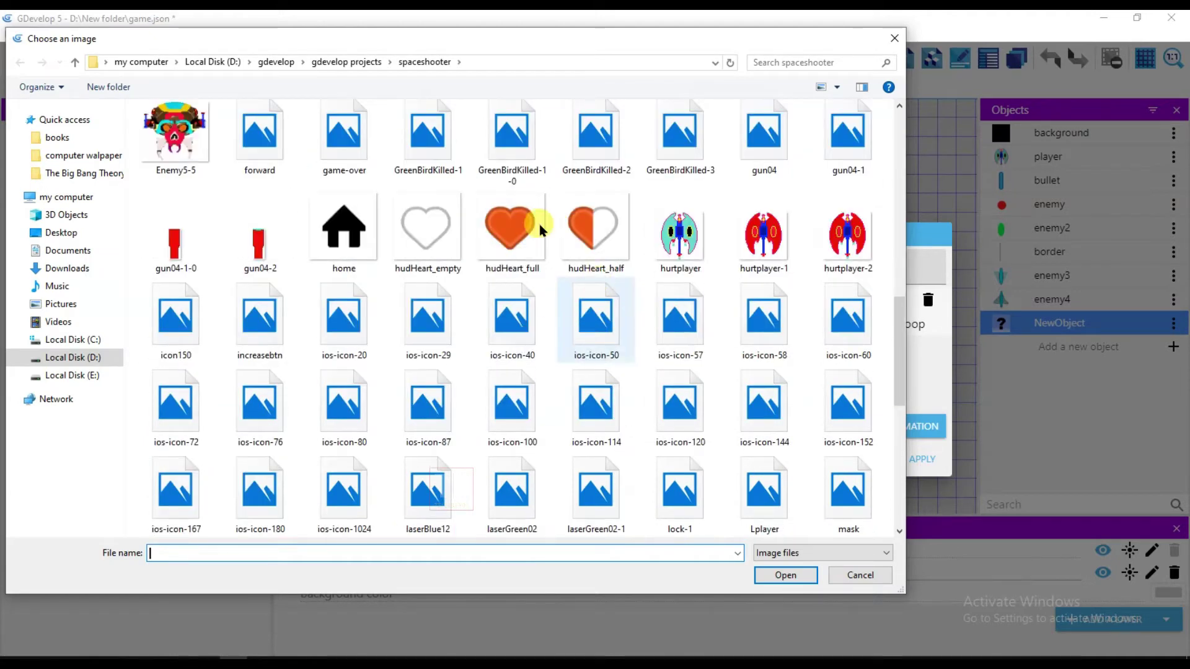
click(456, 272)
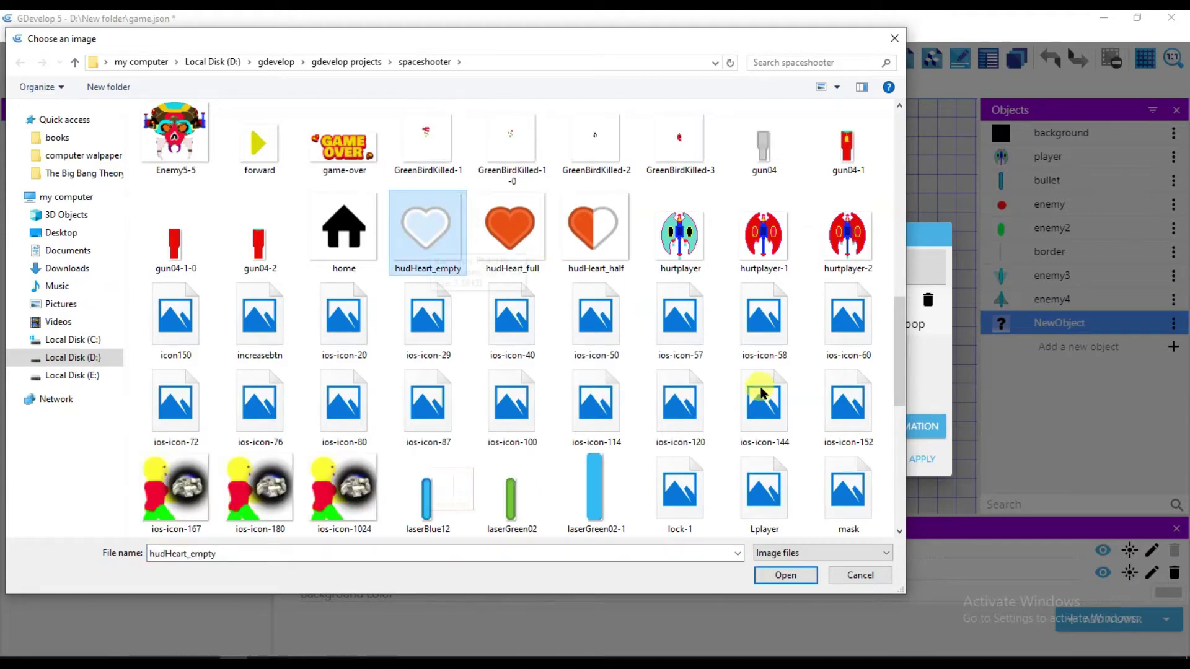
click(785, 575)
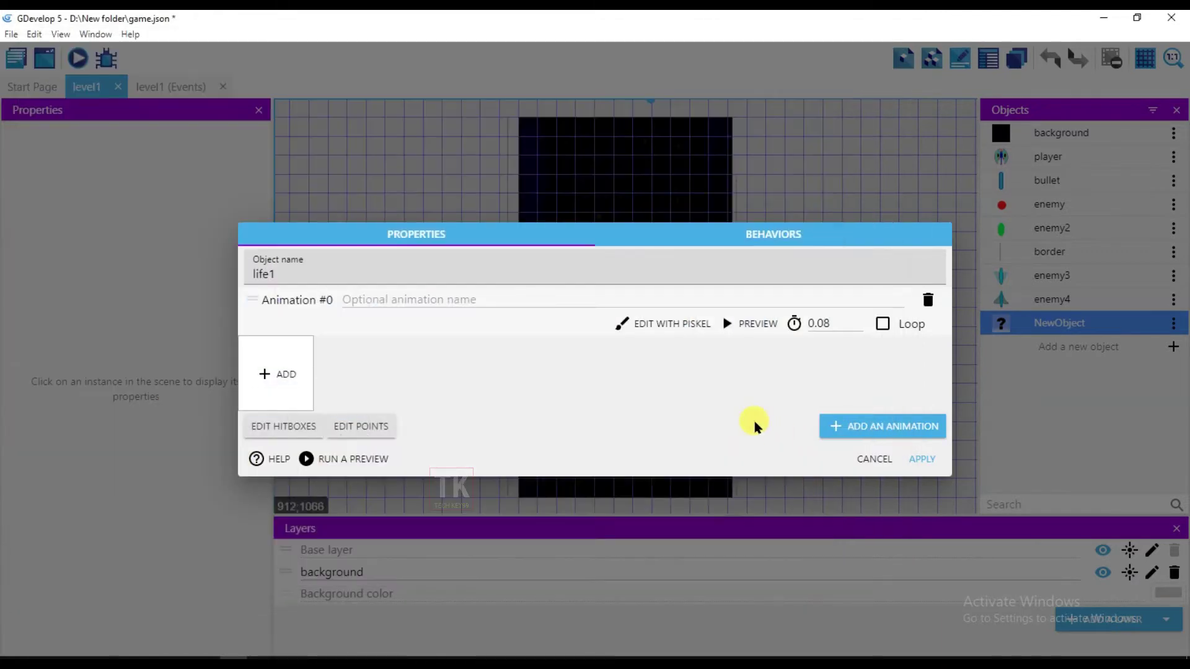
click(705, 344)
Add a second animation using the hudHeart_half image, copied into the project
click(895, 428)
click(277, 436)
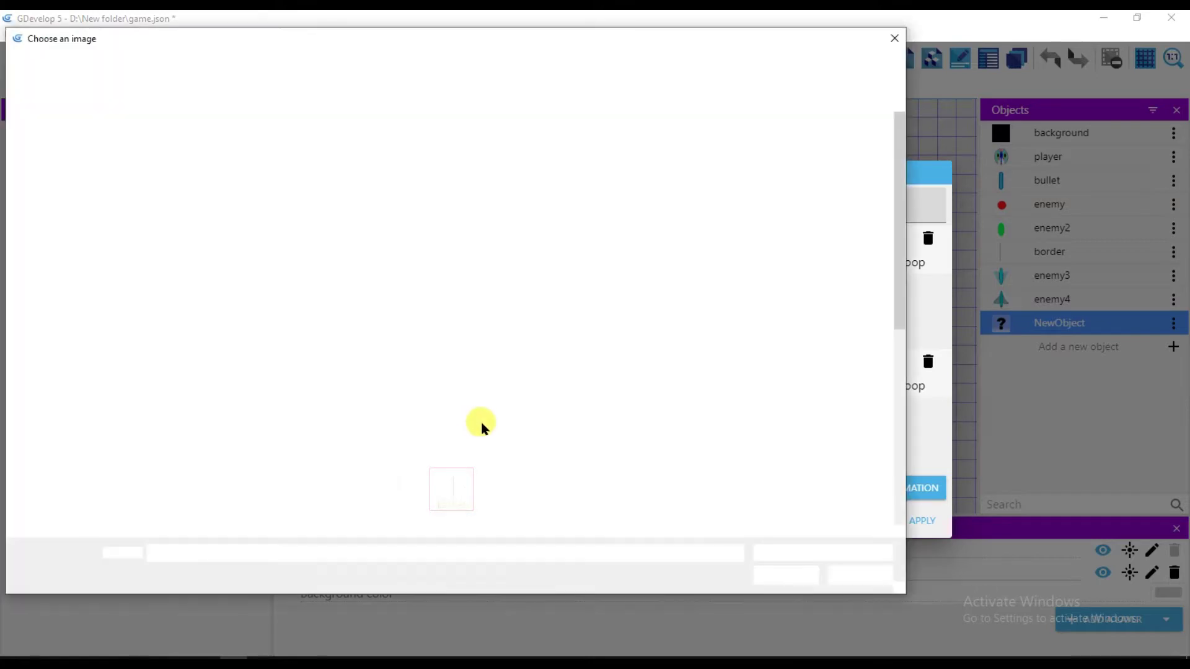
scroll(505, 330, down, 4)
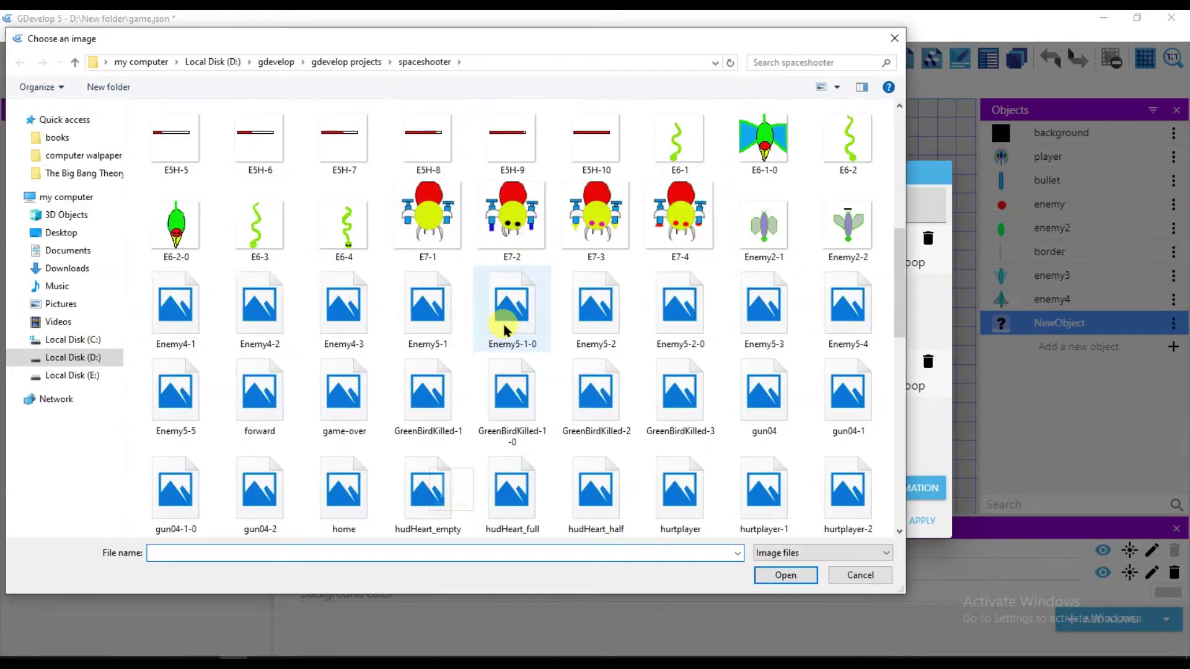
click(598, 489)
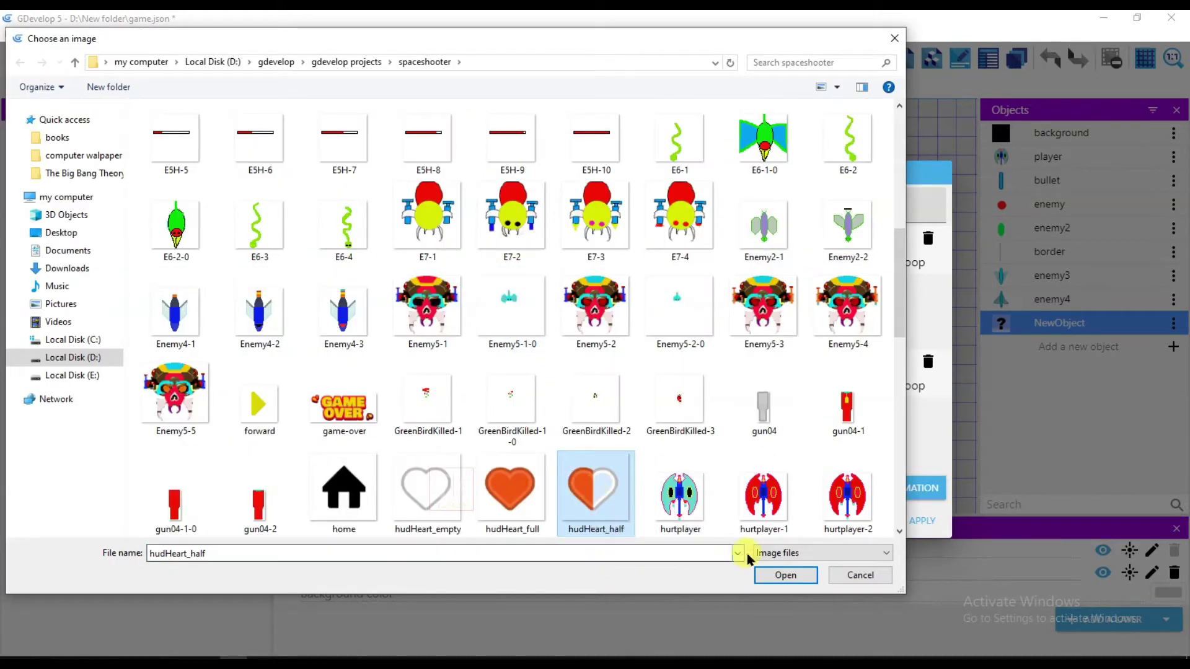
click(775, 572)
click(713, 344)
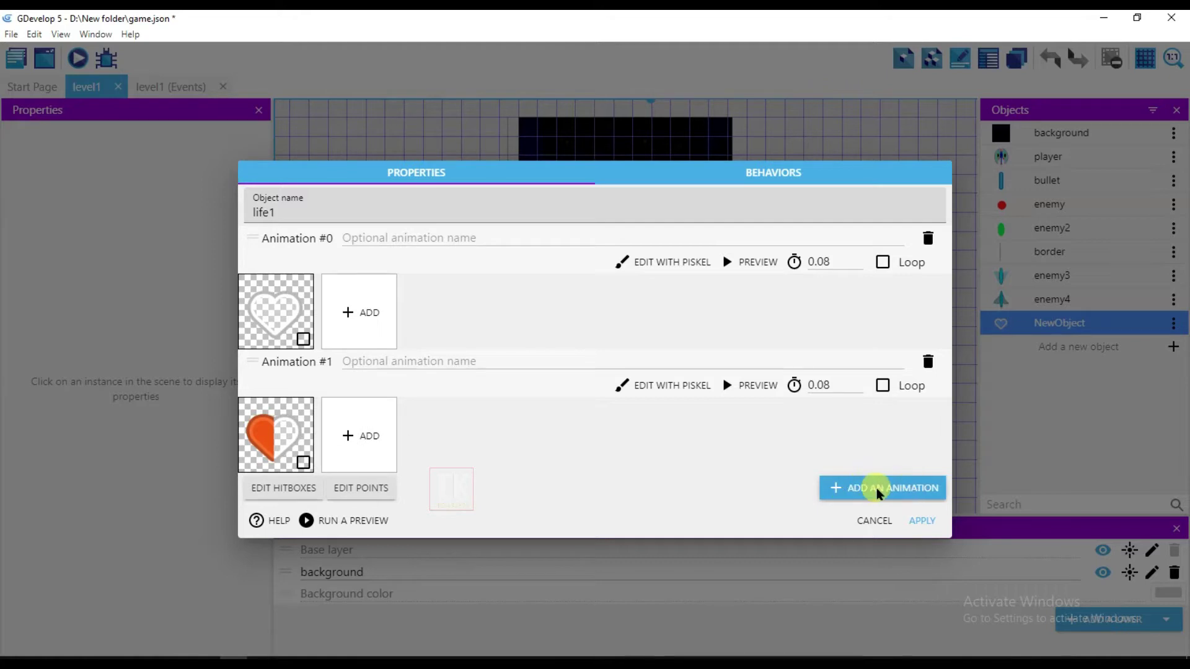
Add a third animation and load the hudHeart_full image into it
click(906, 497)
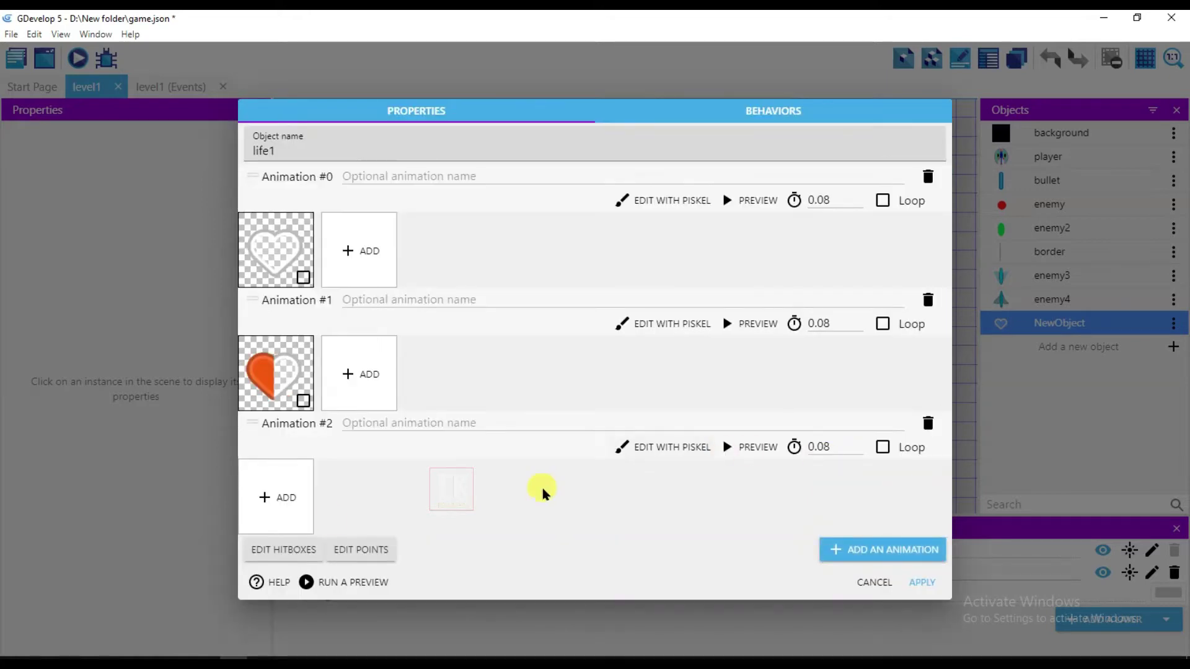
click(282, 500)
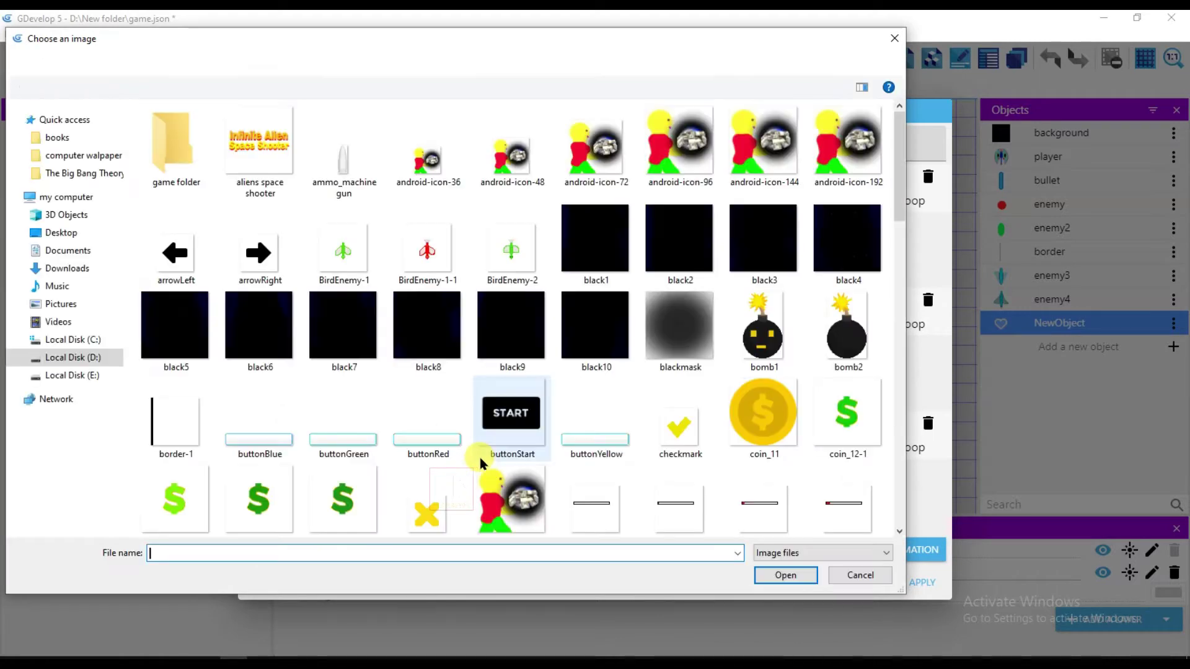
scroll(511, 351, down, 10)
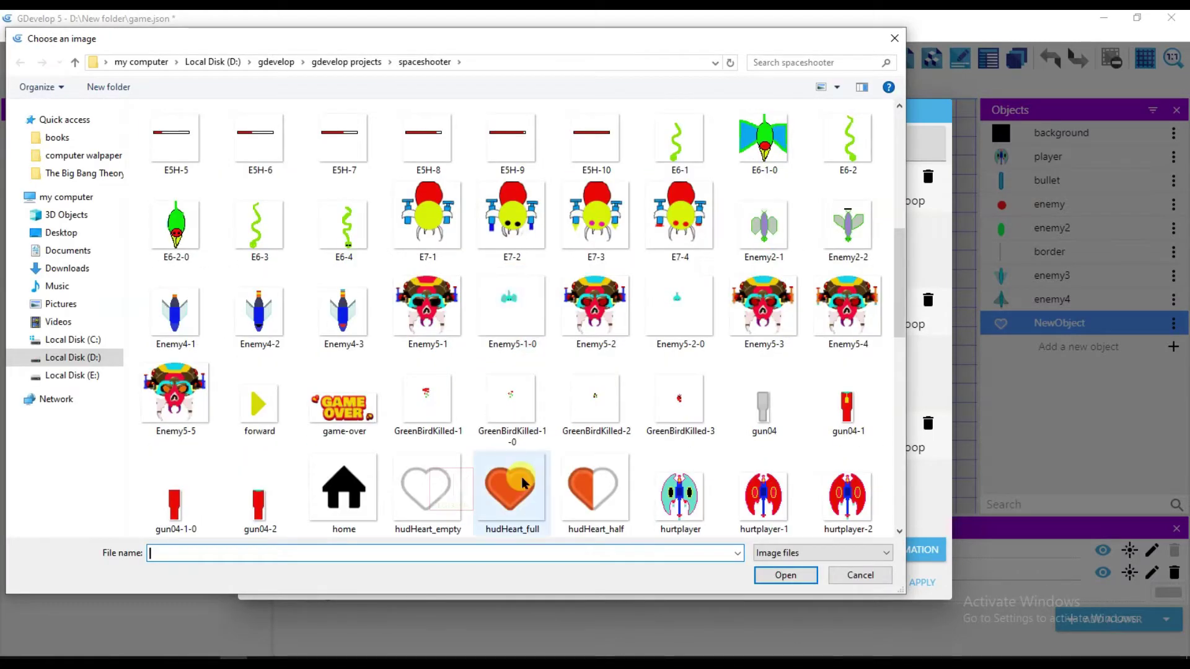
click(523, 488)
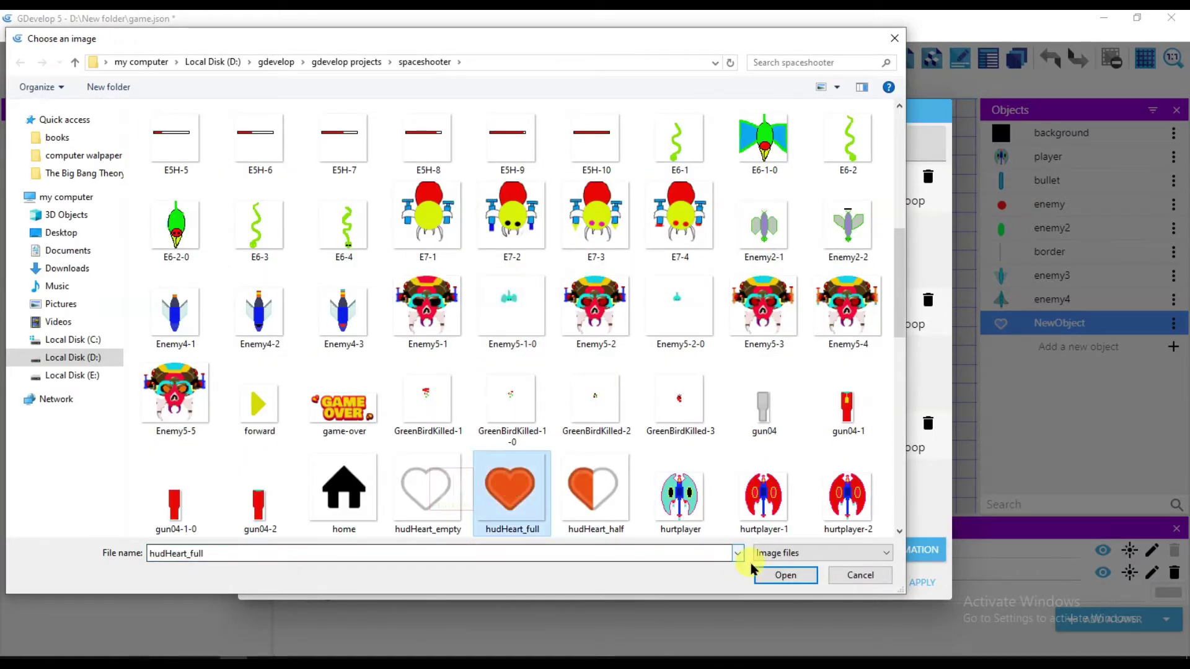
click(763, 576)
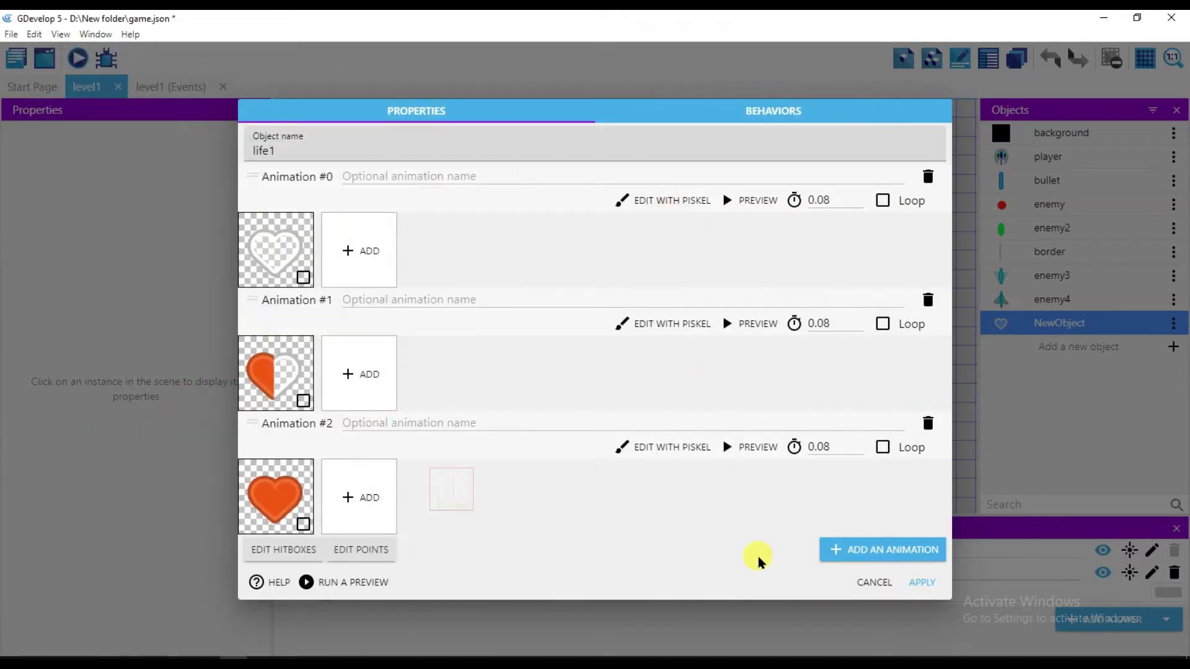
Save the life1 sprite and duplicate it as life2
click(924, 582)
click(1174, 323)
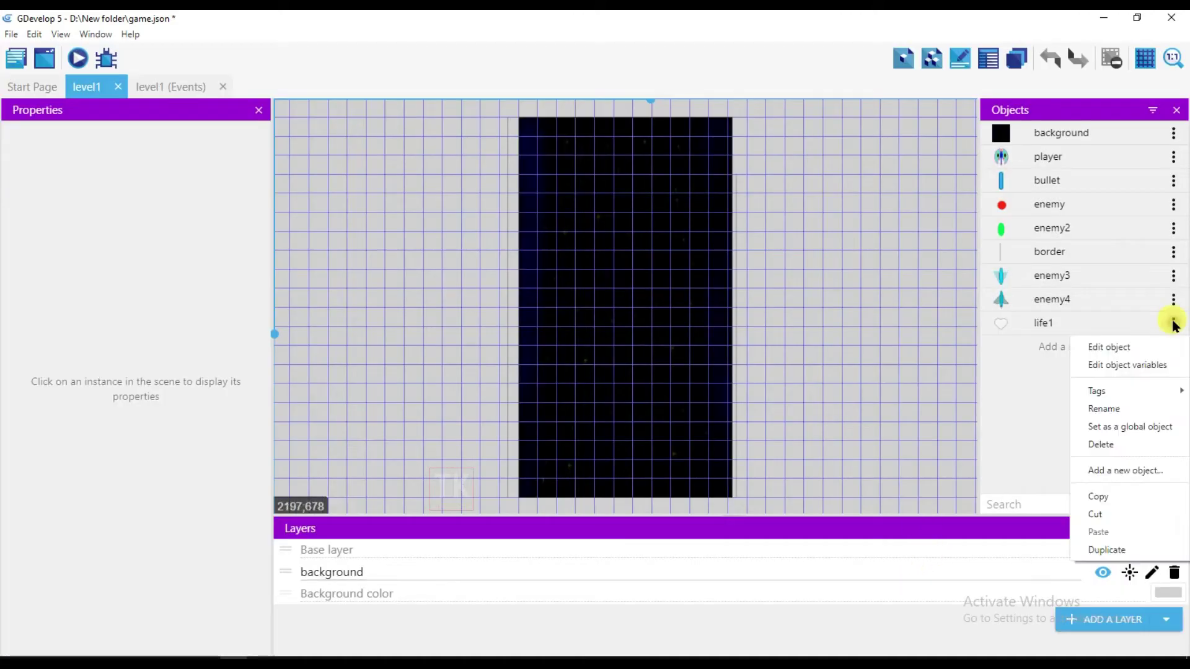
click(1141, 550)
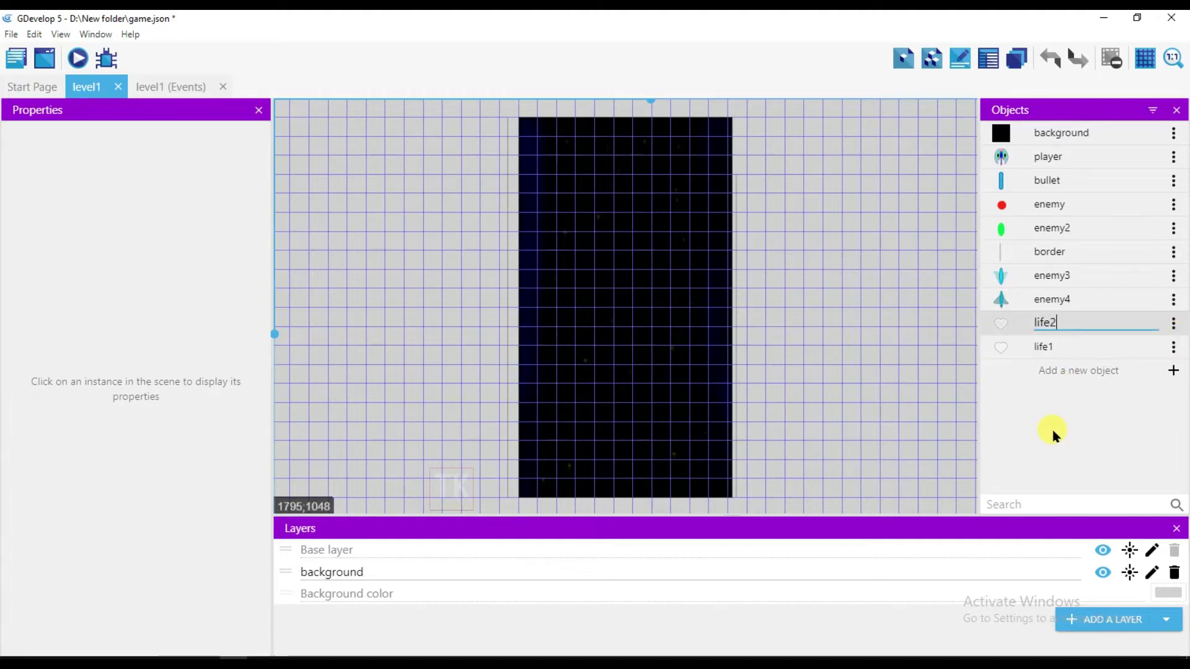
click(1039, 415)
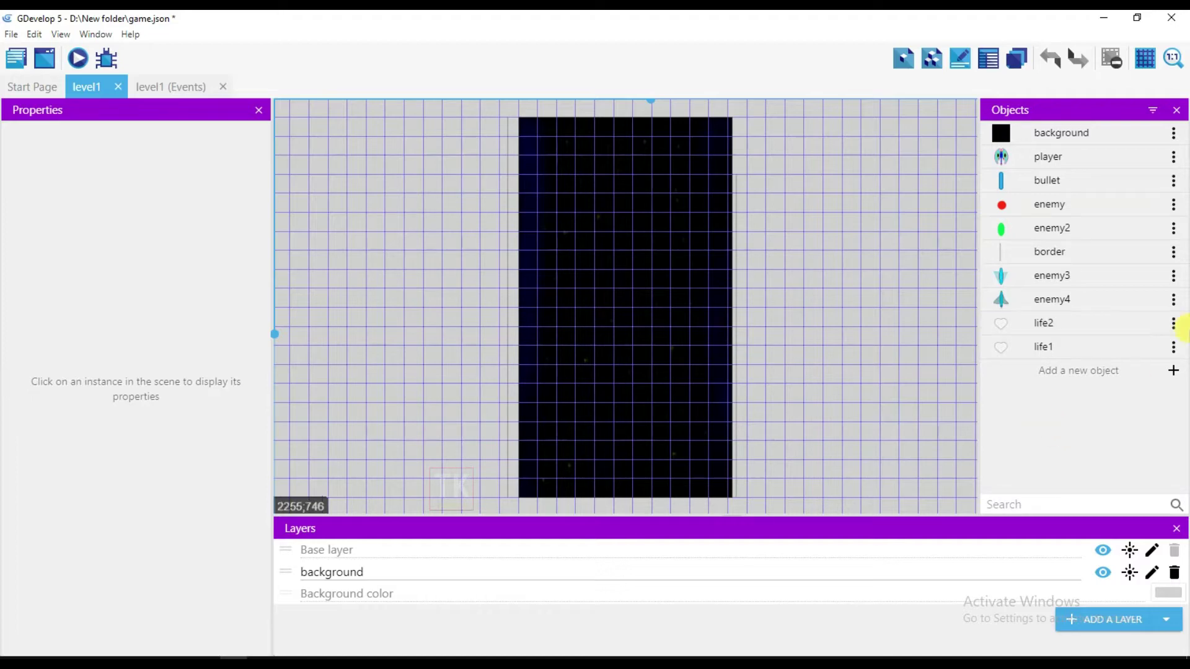
Duplicate life2 and name the copy life3
click(1174, 323)
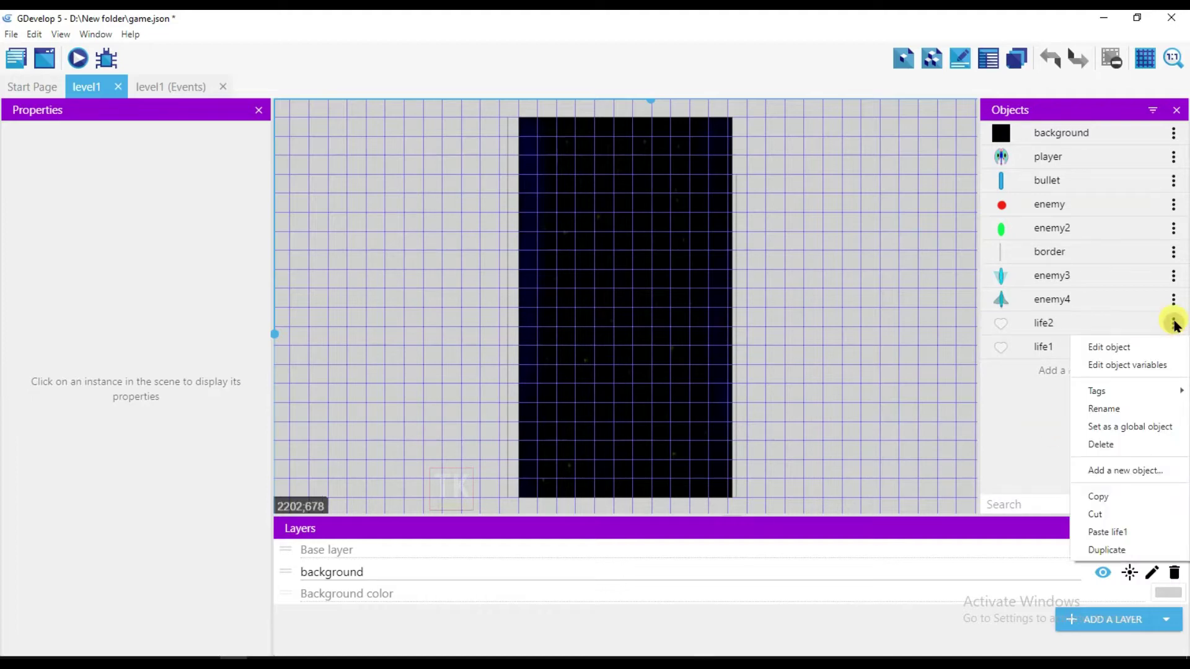
click(1123, 550)
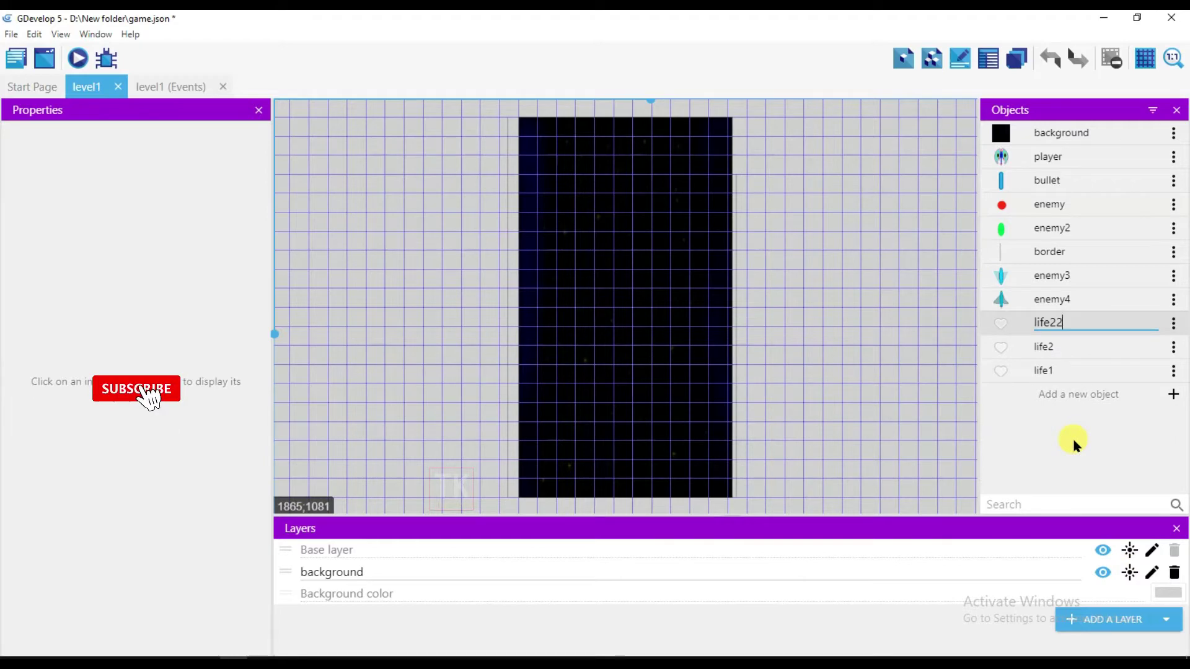
text(life)
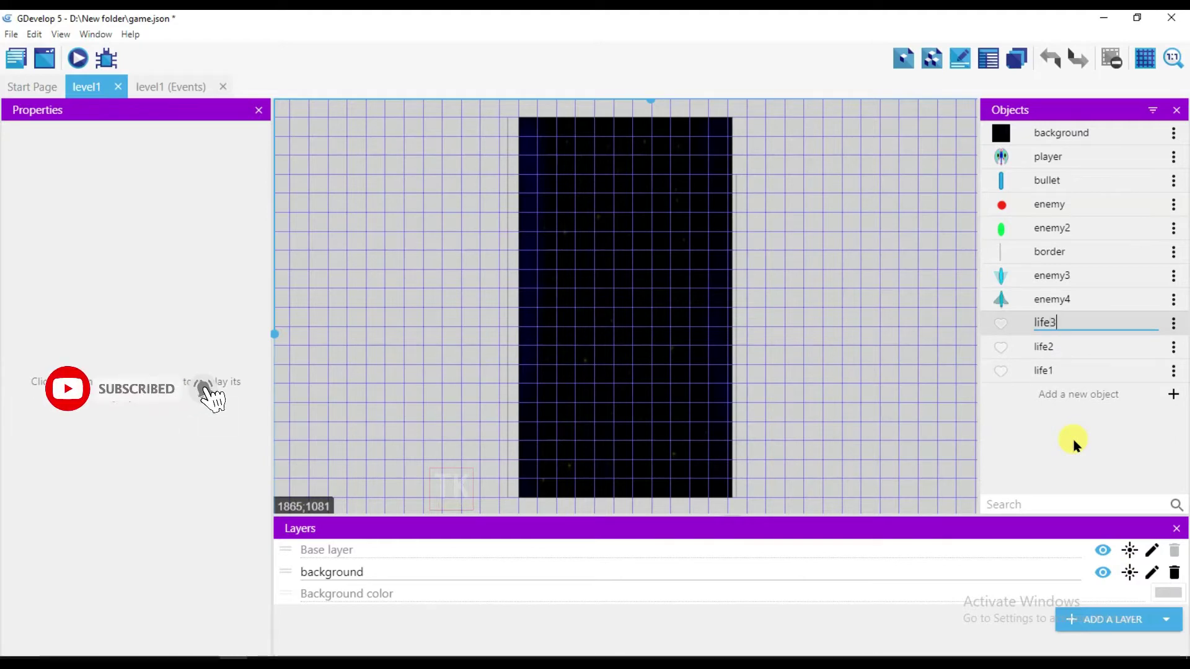
key(Return)
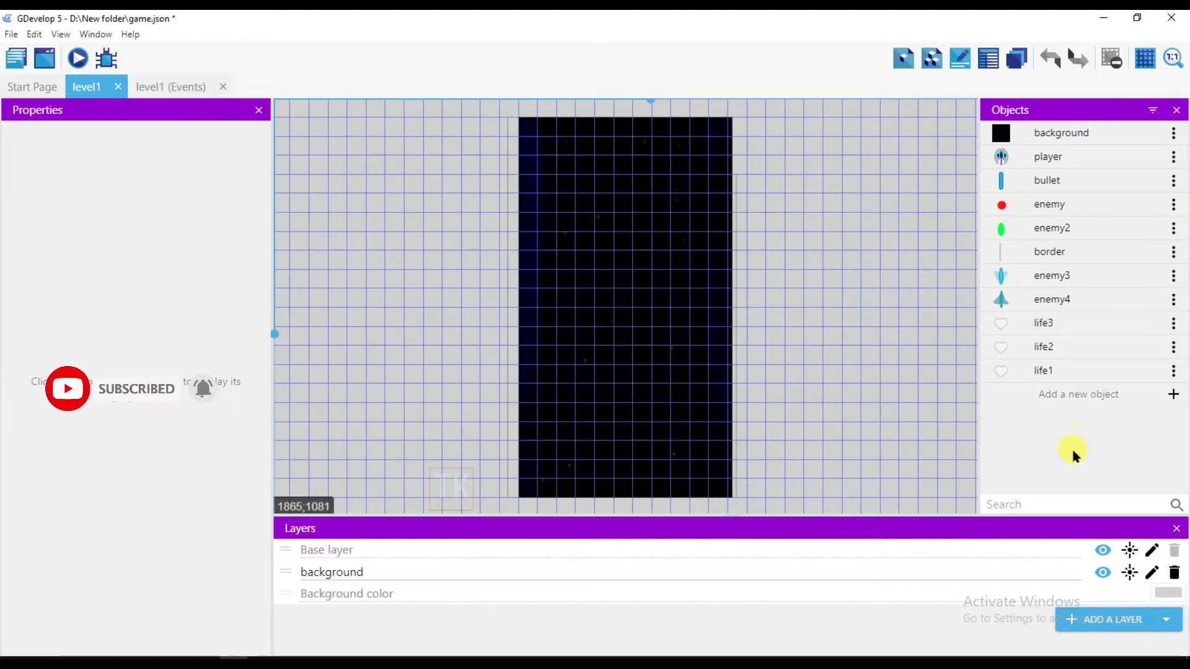
Reorder the objects list to life1, life3, life2 and drag a life1 heart into the scene
drag(1040, 323, 1036, 380)
drag(1017, 320, 1022, 367)
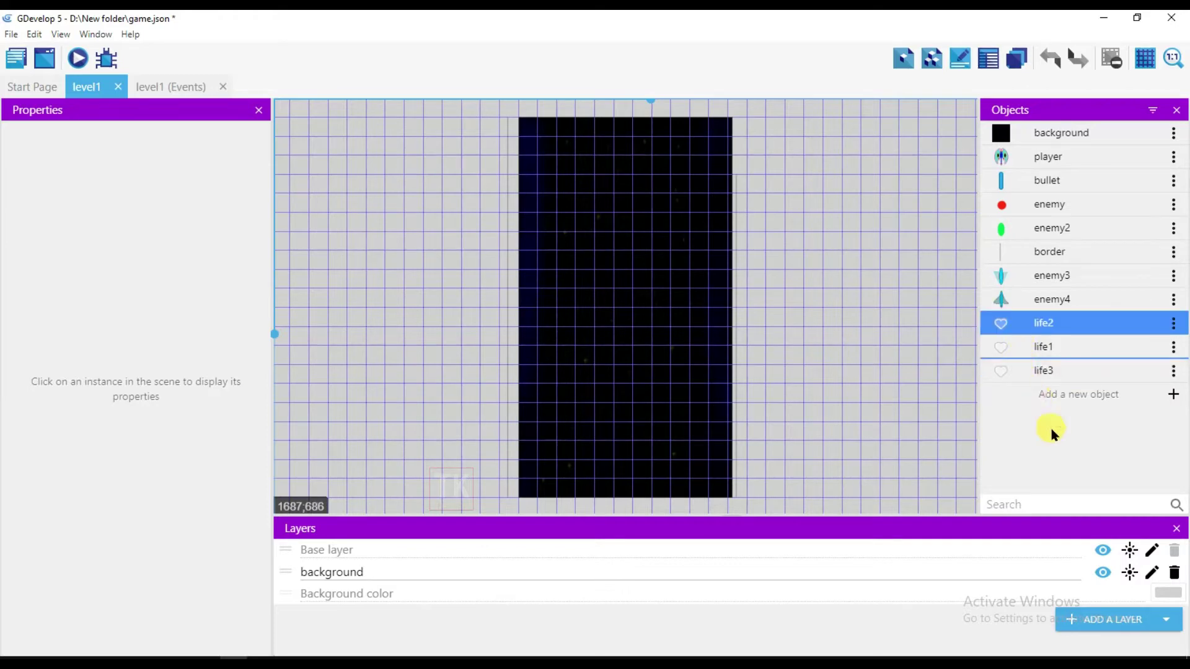
drag(1053, 431, 1053, 431)
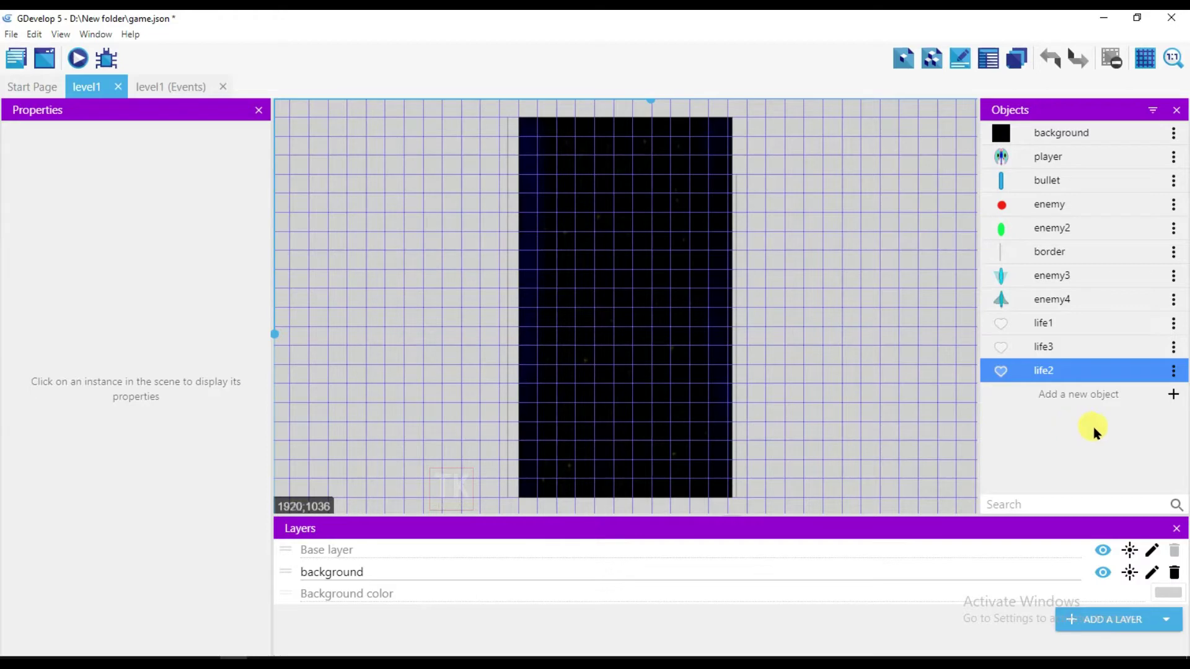
drag(985, 323, 536, 134)
Line up life1, life2 and life3 hearts side by side at the top-left, then add a new layer
drag(1017, 370, 565, 136)
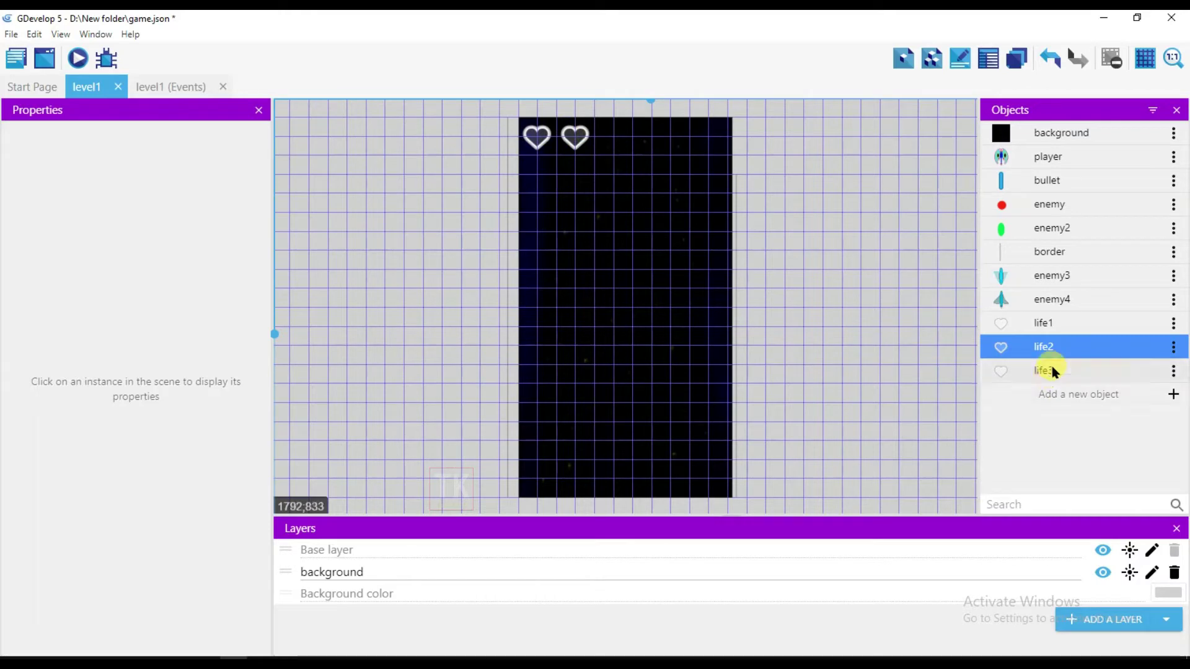
drag(861, 329, 609, 138)
click(576, 143)
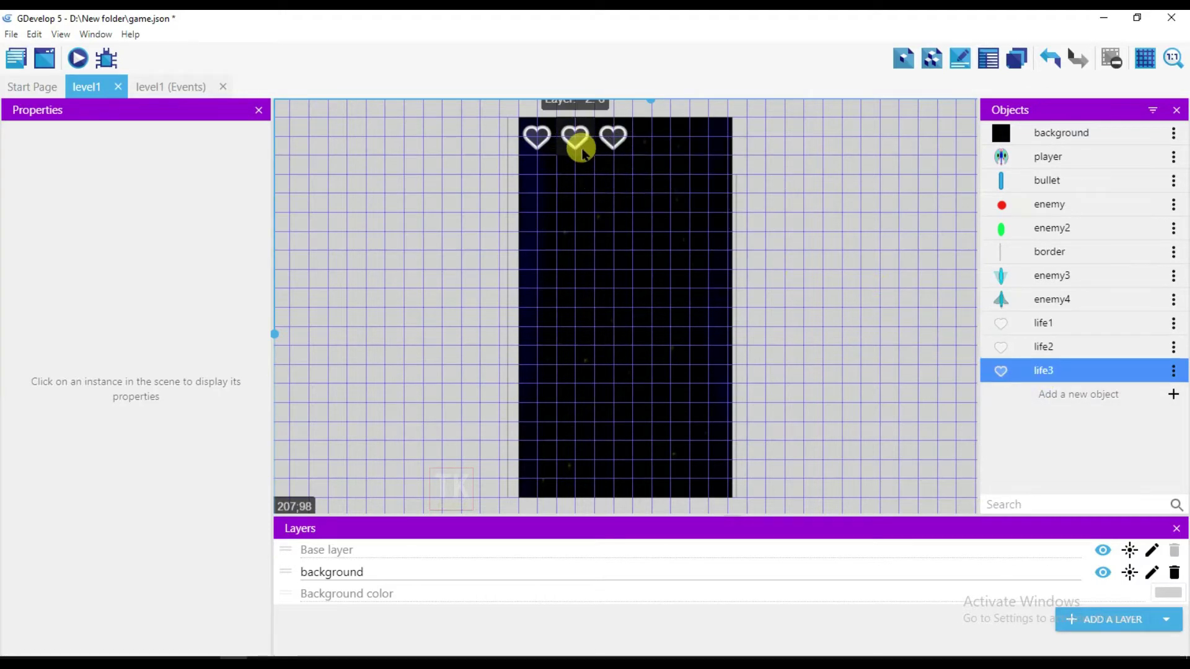
key(Left)
key(Left)
key(Left)
key(Left)
key(Left)
key(Left)
key(Left)
key(Left)
key(Left)
key(Left)
key(Left)
click(763, 197)
drag(613, 140, 594, 143)
key(Right)
key(Right)
key(Right)
key(Right)
key(Right)
key(Right)
key(Right)
key(Right)
key(Right)
key(Right)
key(Right)
key(Right)
key(Right)
key(Right)
key(Right)
key(Right)
key(Right)
key(Right)
key(Right)
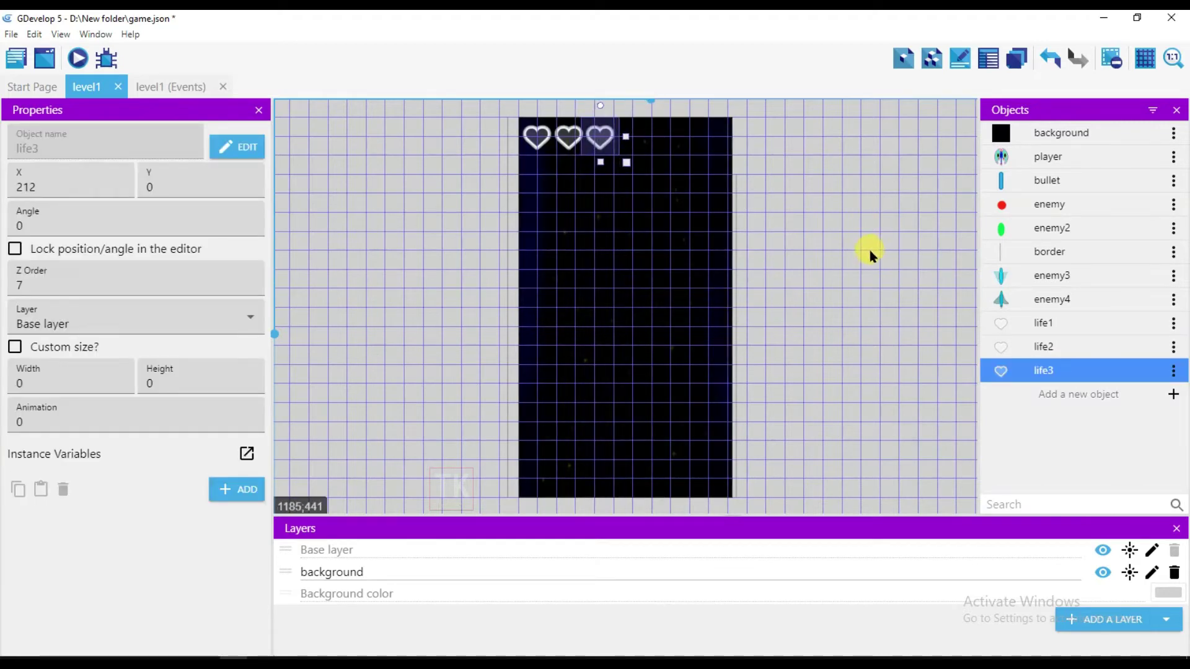
click(869, 252)
click(1128, 625)
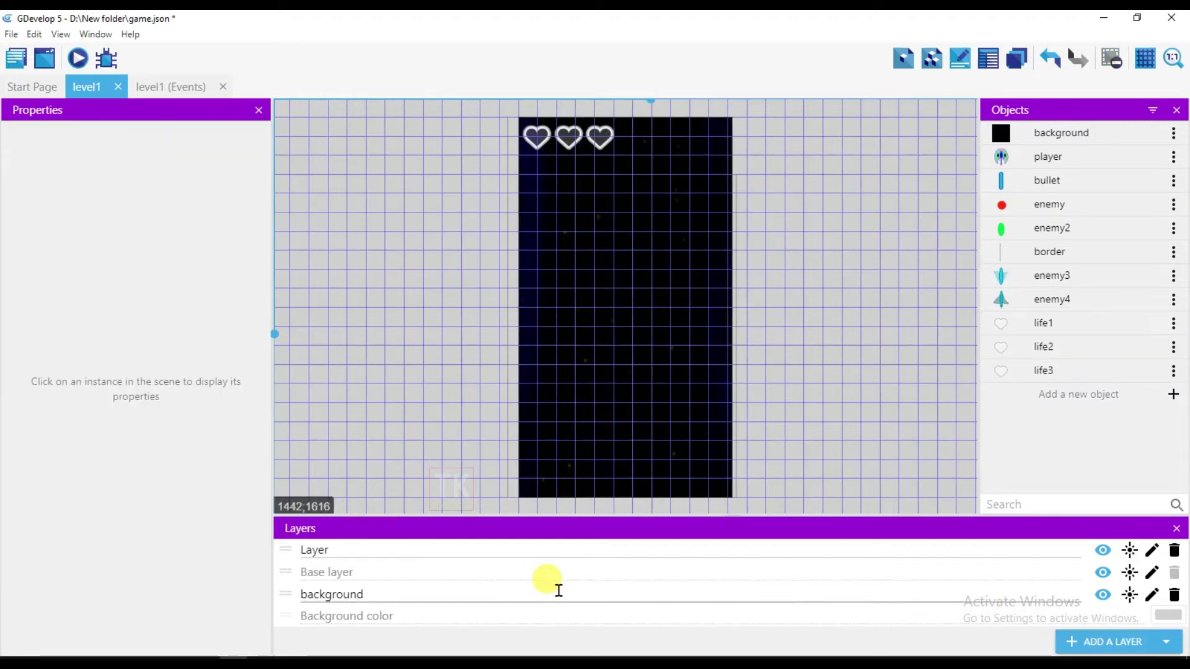
Rename the new layer to GUI and move all three heart instances onto it
click(307, 550)
double_click(305, 549)
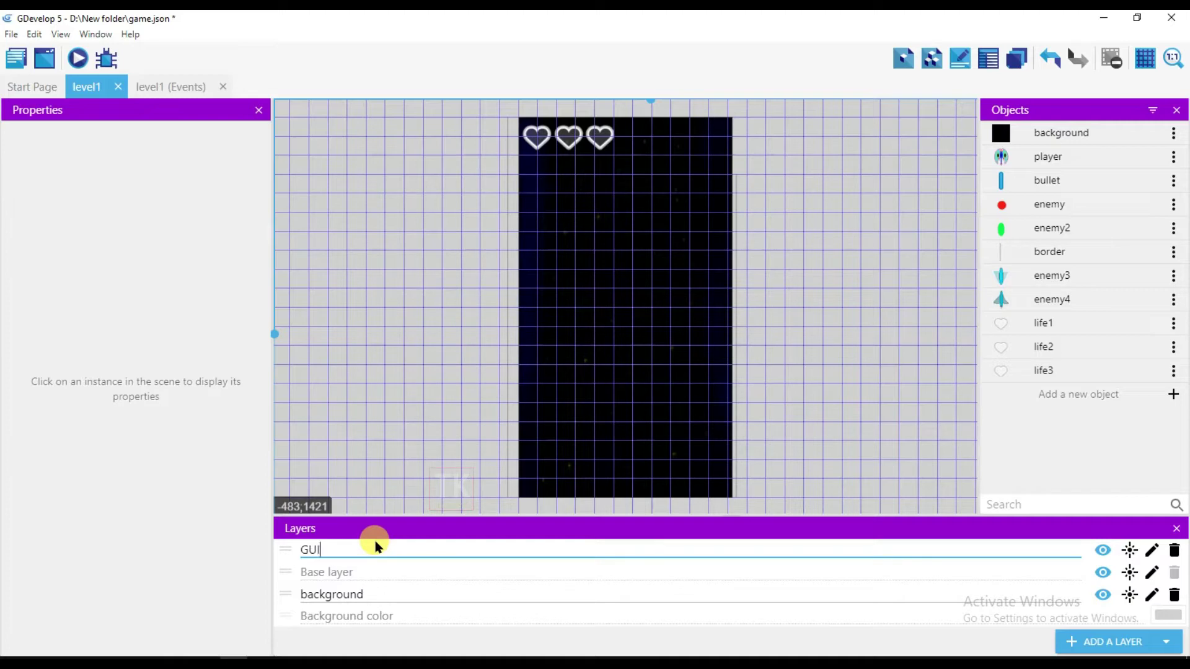
drag(623, 123, 534, 159)
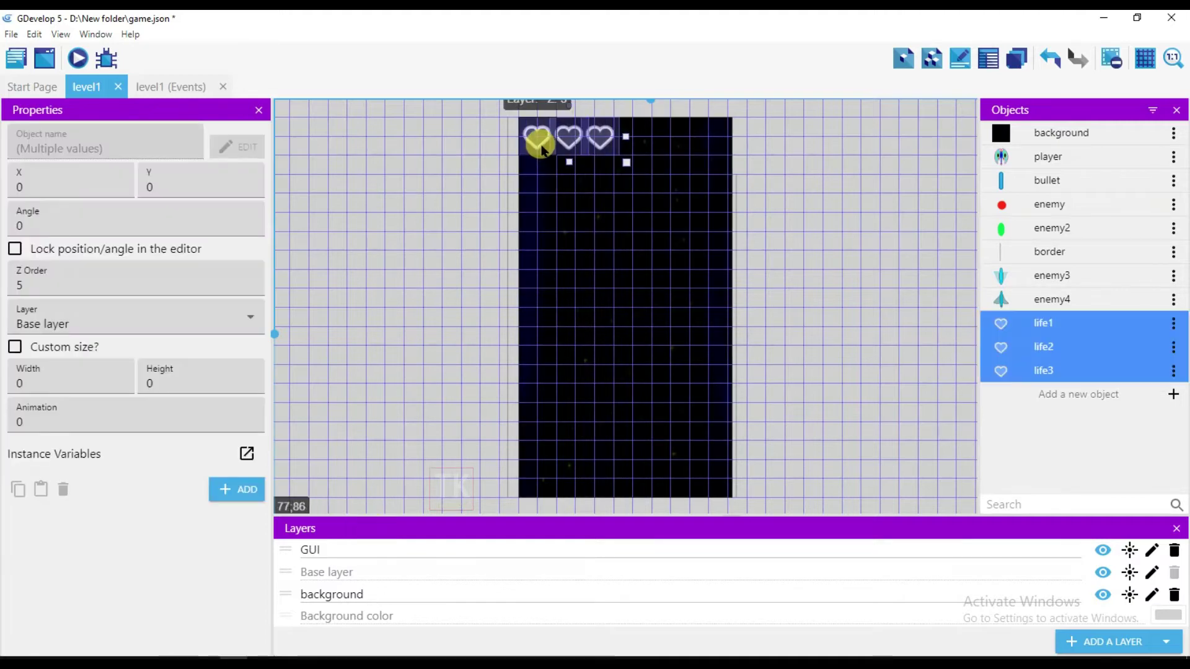
click(582, 137)
click(236, 317)
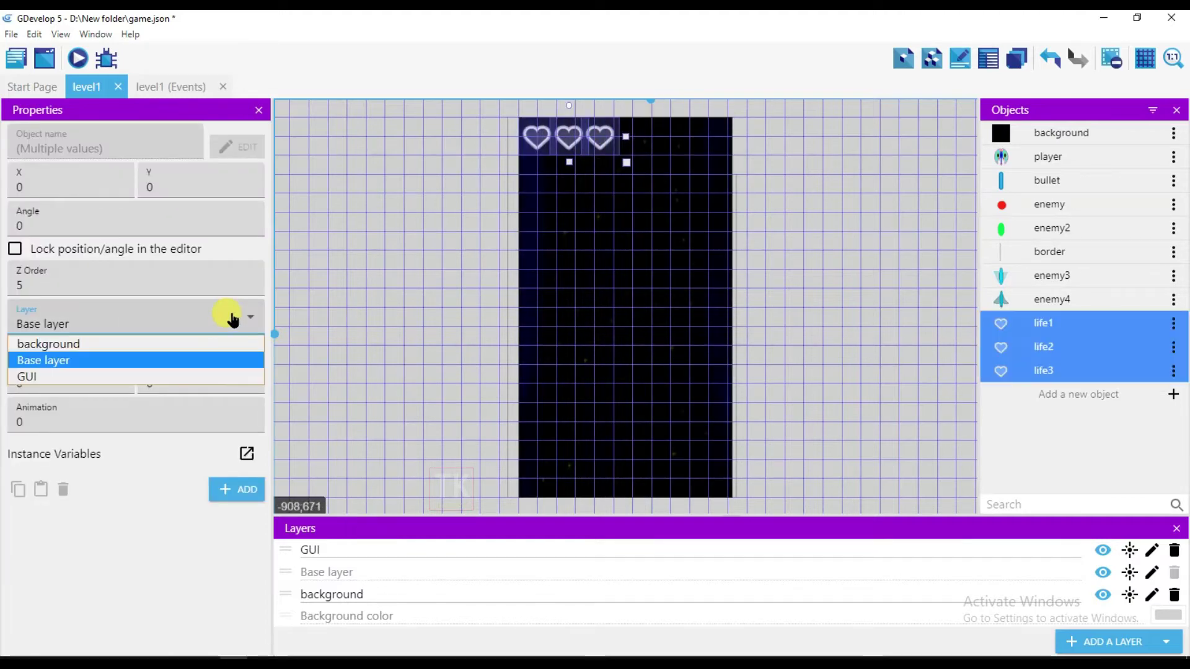
click(79, 376)
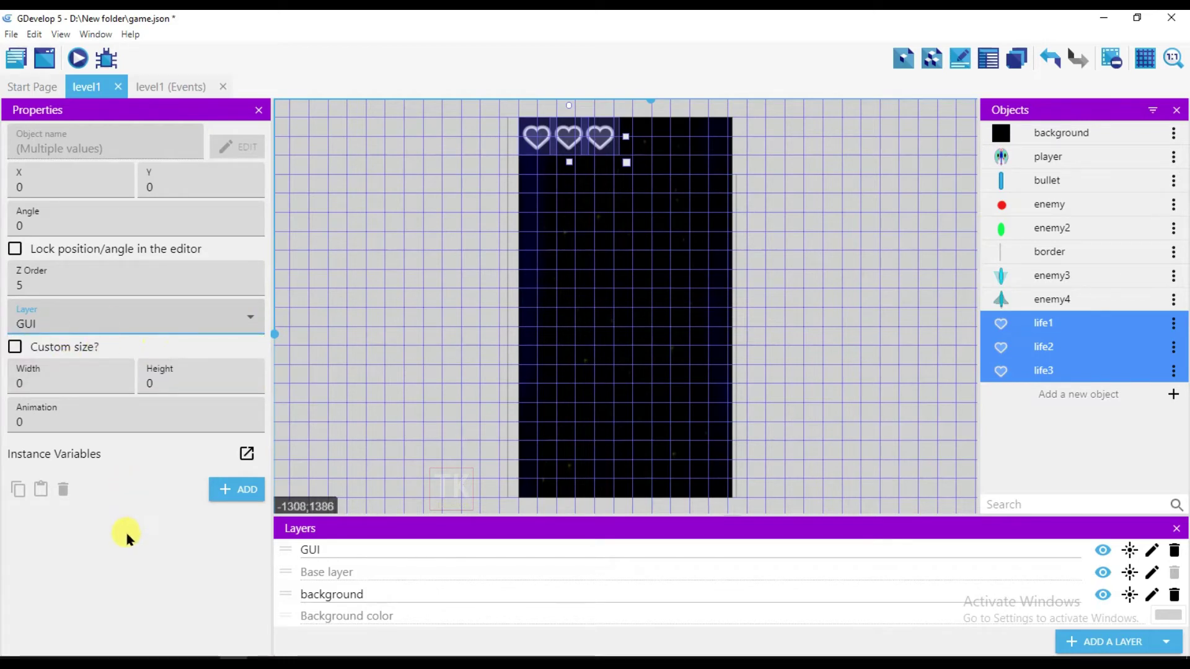
click(191, 122)
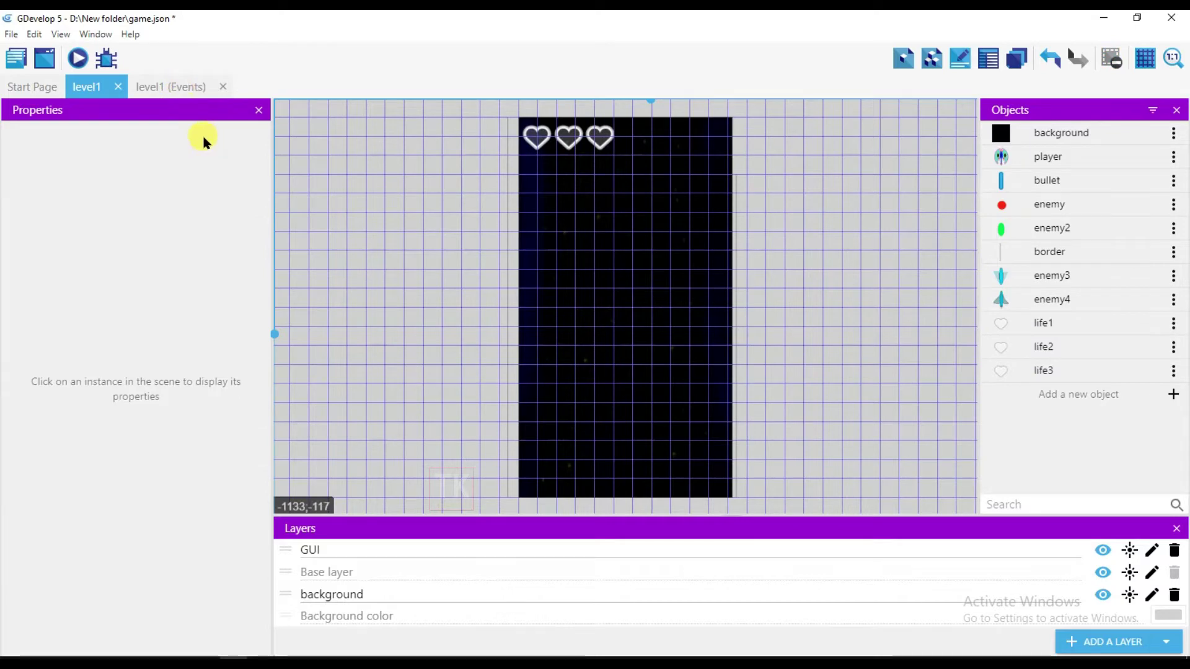
click(171, 87)
Add a health event group with a new empty event and move the collision blink event into it
click(1049, 59)
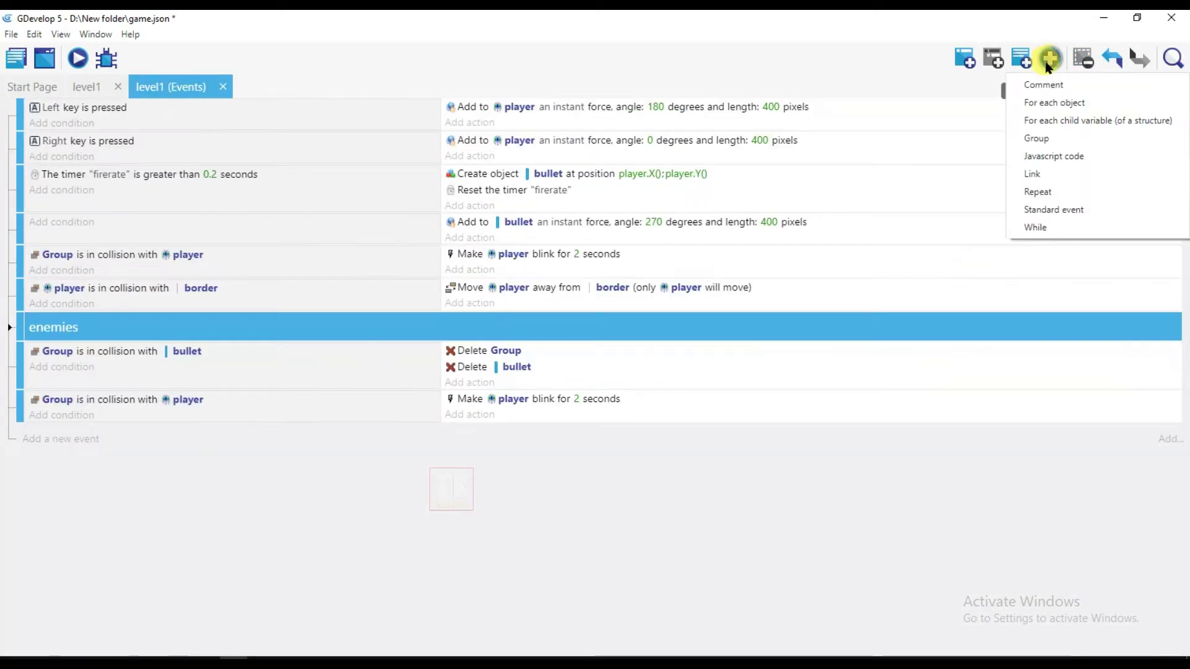
click(1061, 146)
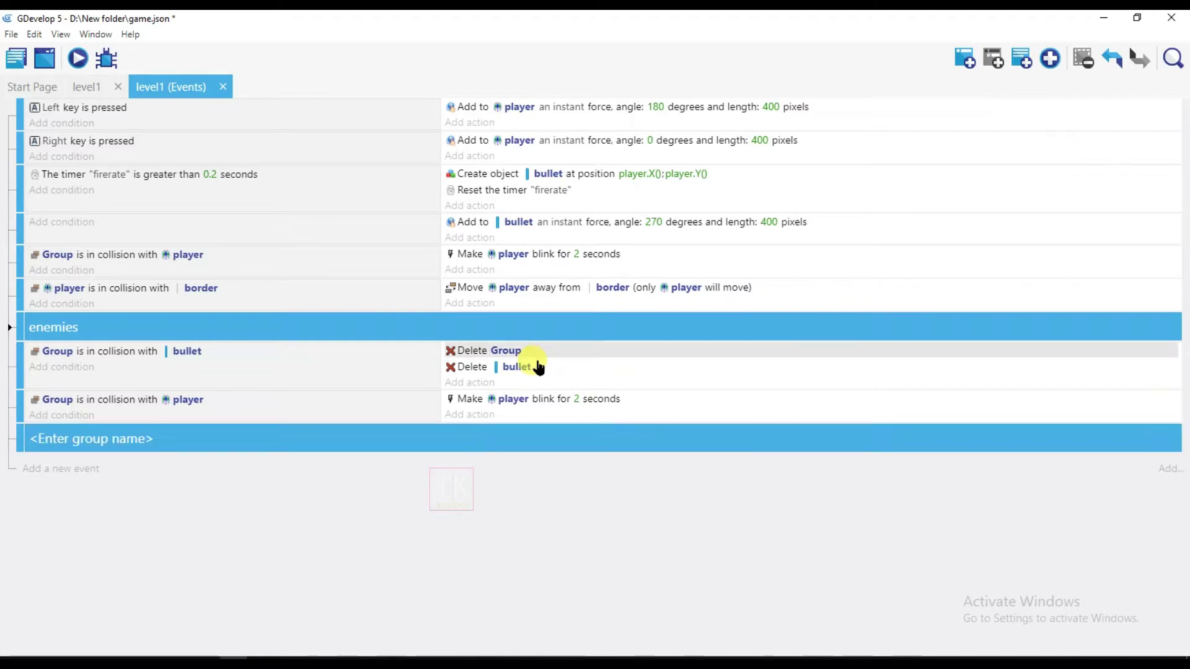
click(162, 440)
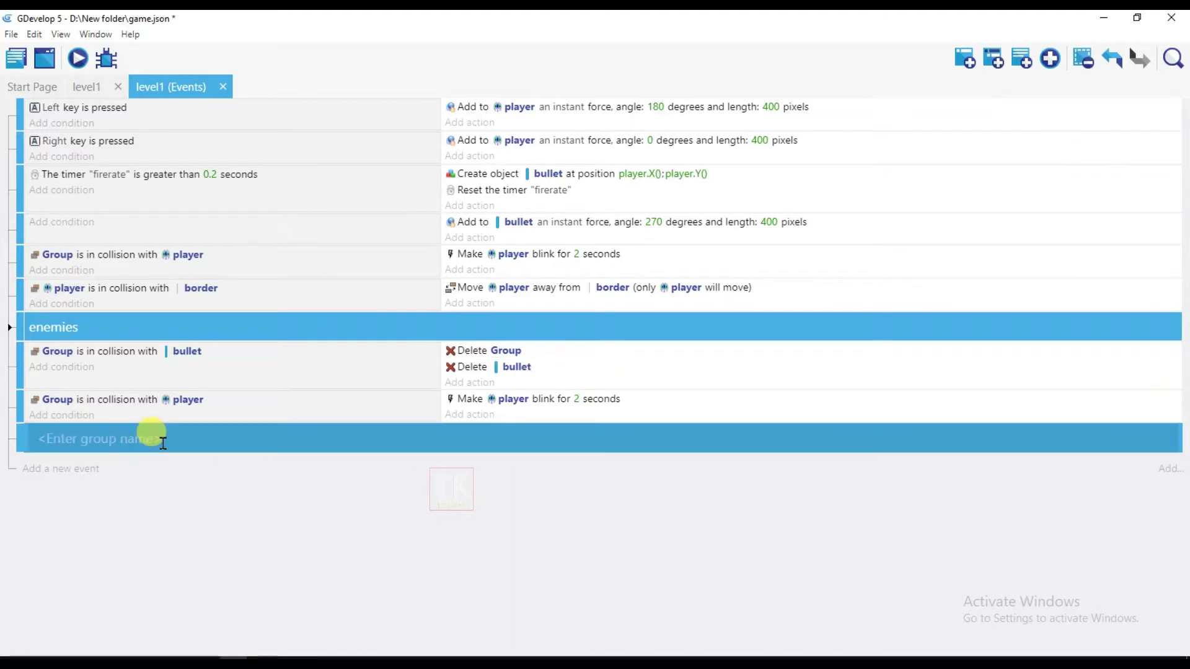
text(h)
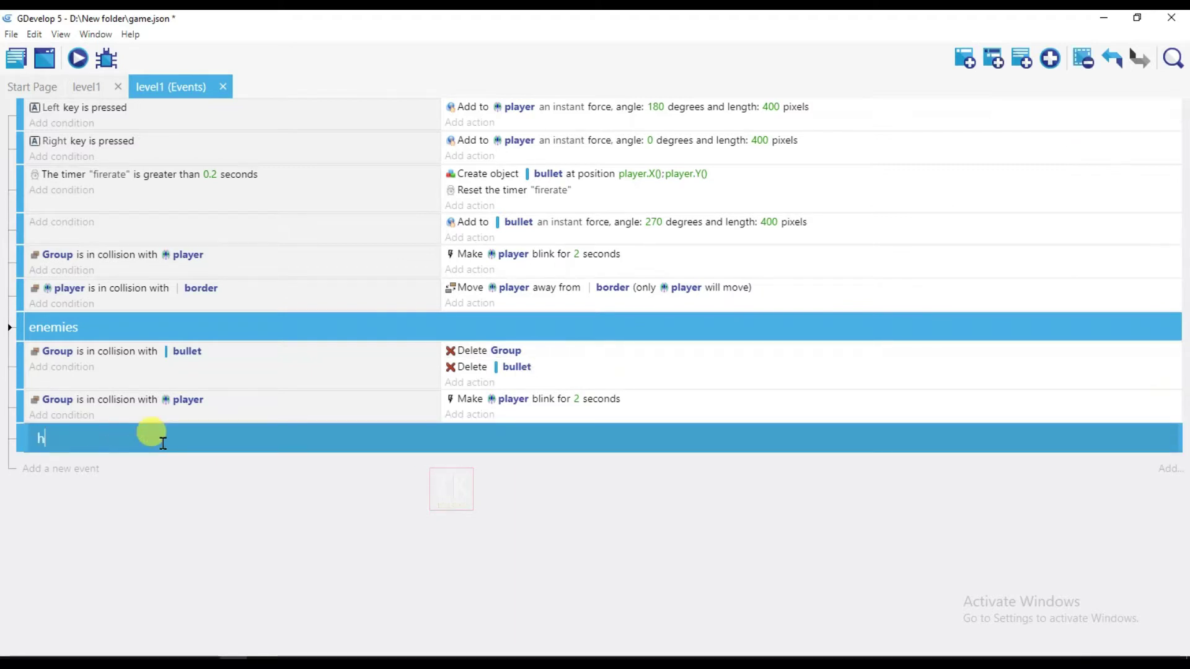
text(ealth)
click(197, 493)
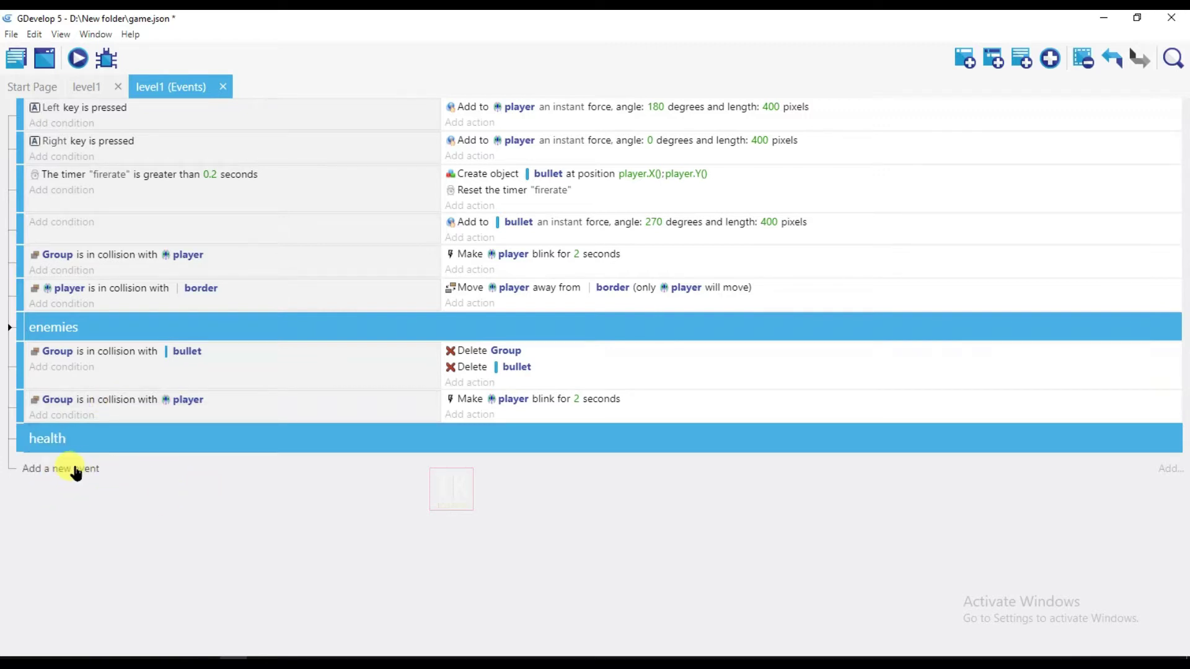
click(71, 470)
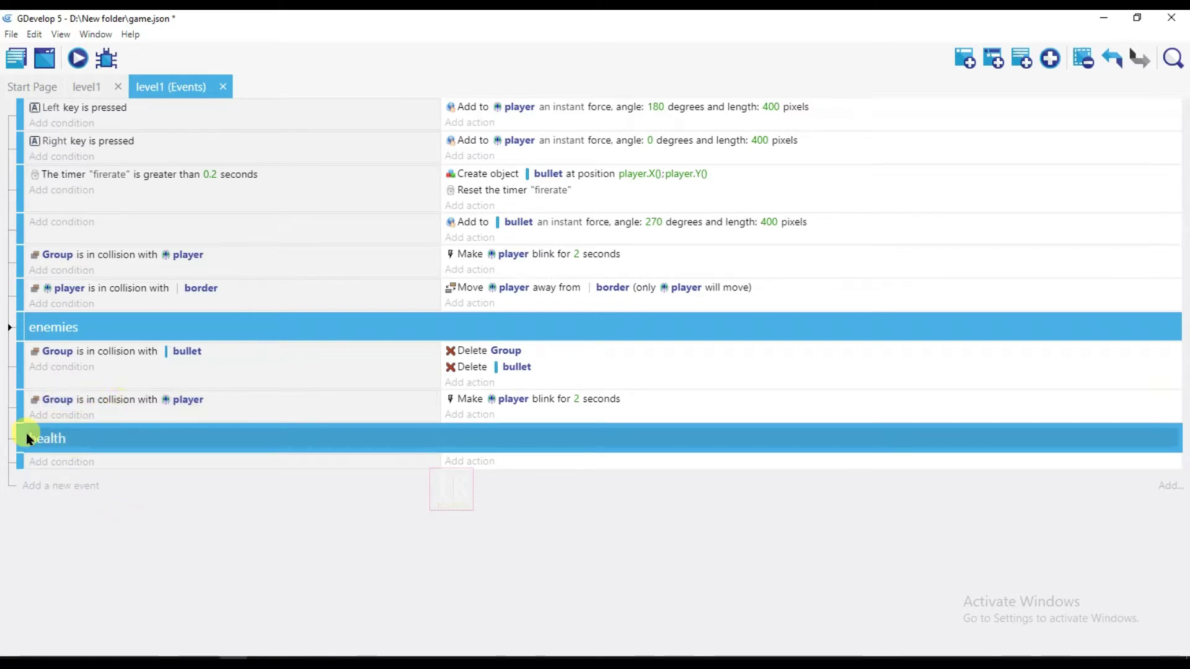
drag(26, 428, 34, 465)
Give the empty event the condition 'At the beginning of the scene'
click(74, 462)
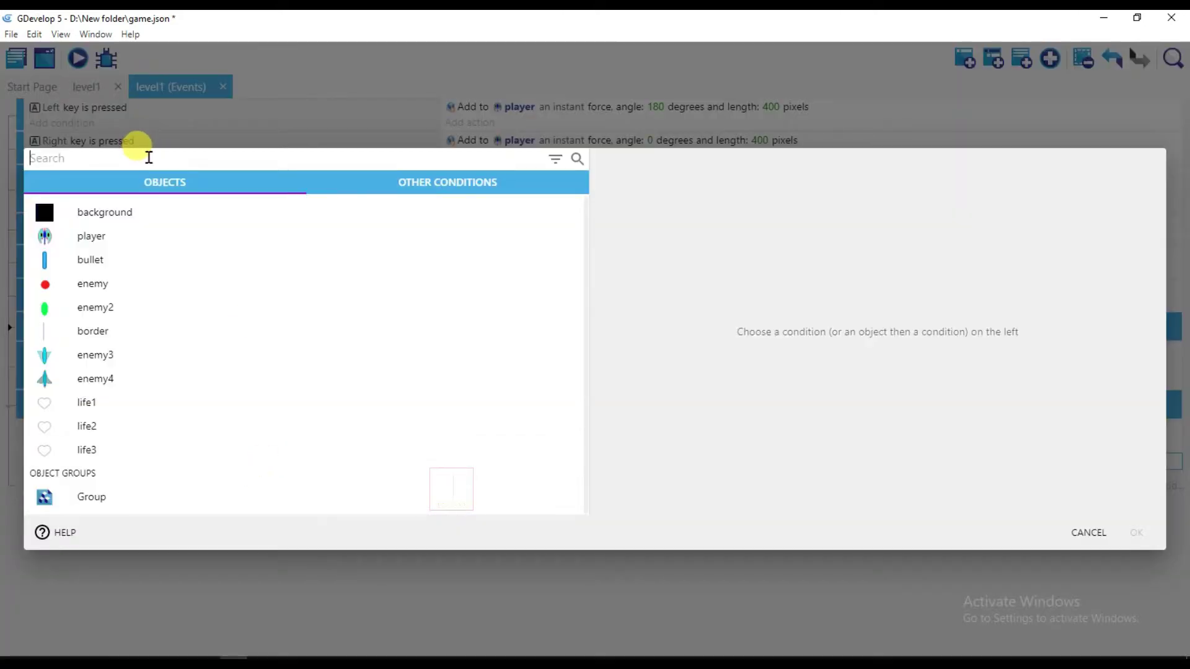
text(at b)
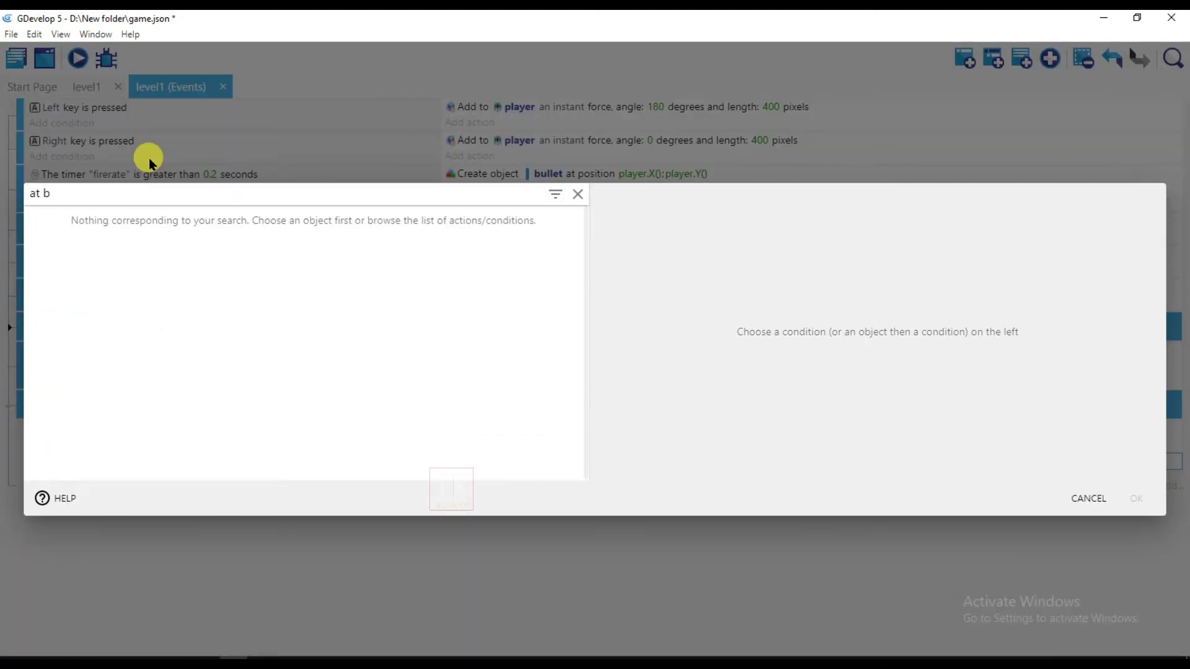
key(BackSpace)
click(130, 248)
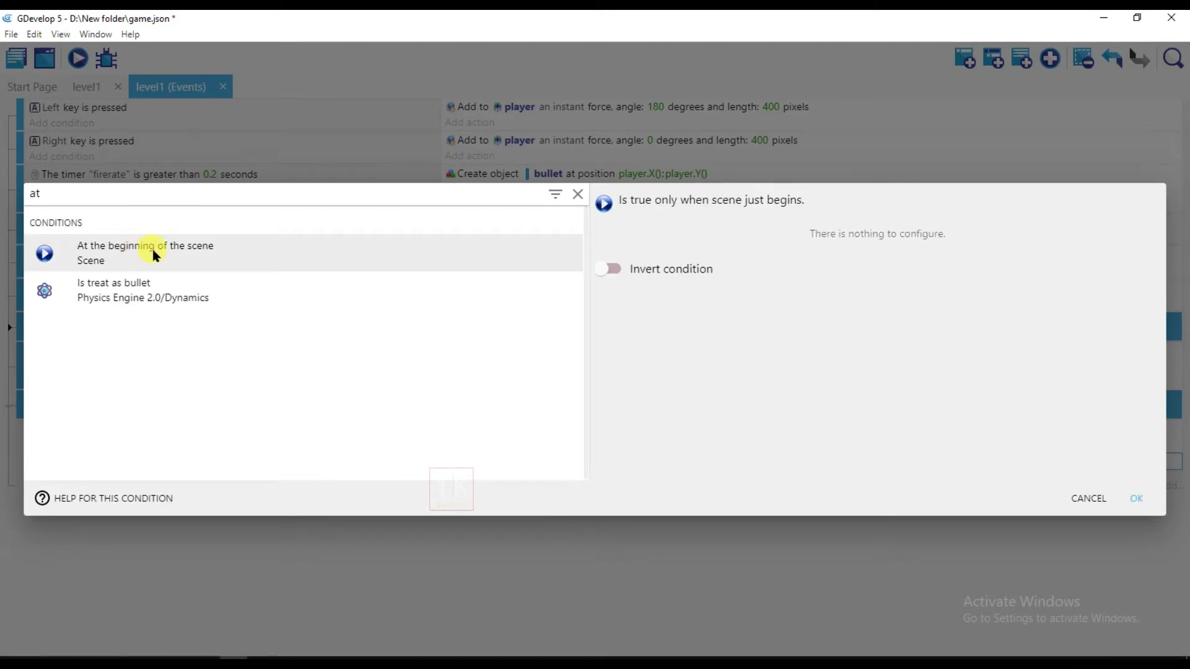
click(1134, 496)
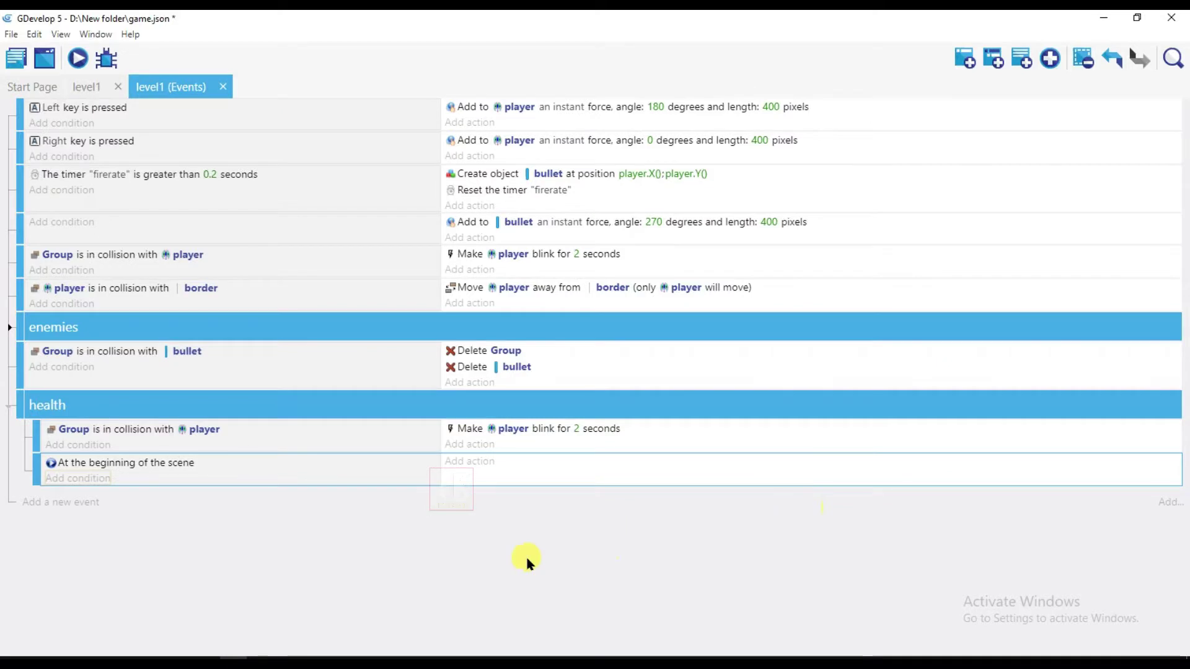
Add a Value of a scene variable action setting life to 7
click(469, 462)
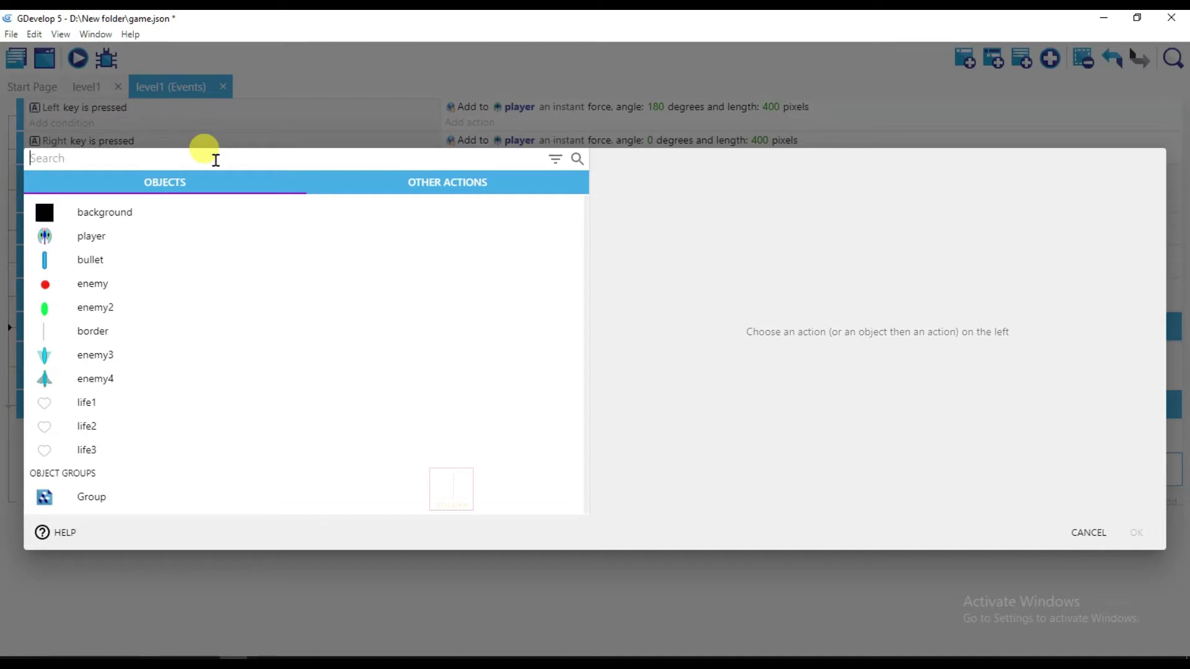
text(valu)
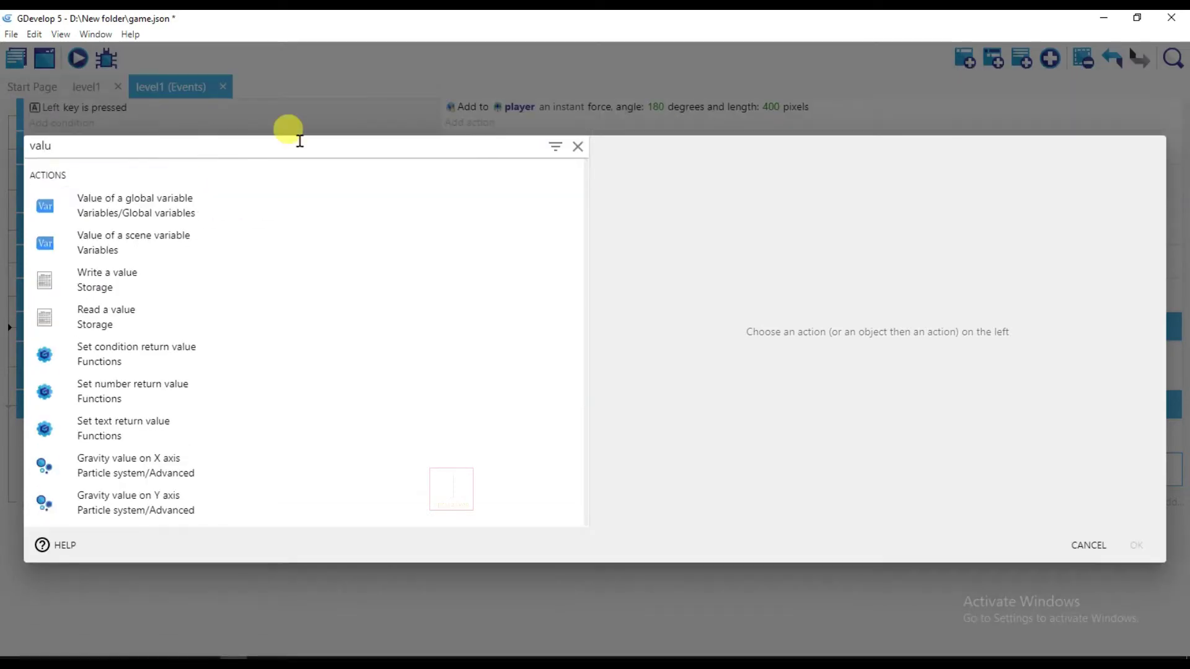
click(138, 245)
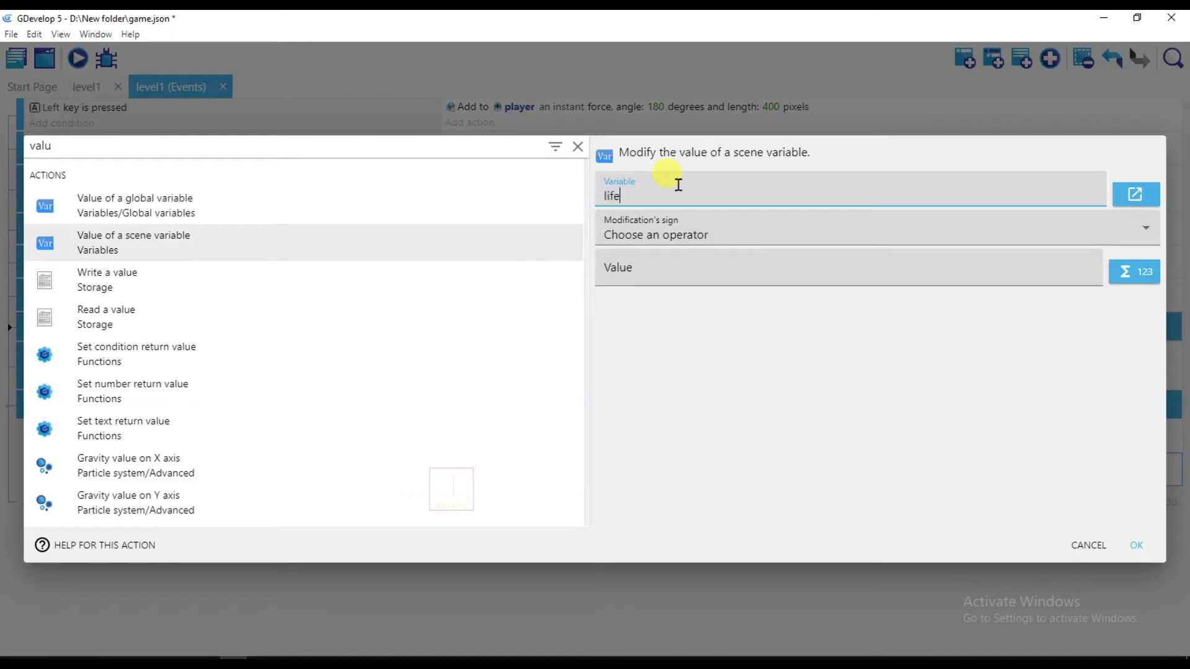
click(667, 240)
click(659, 271)
click(659, 271)
click(682, 388)
text(7)
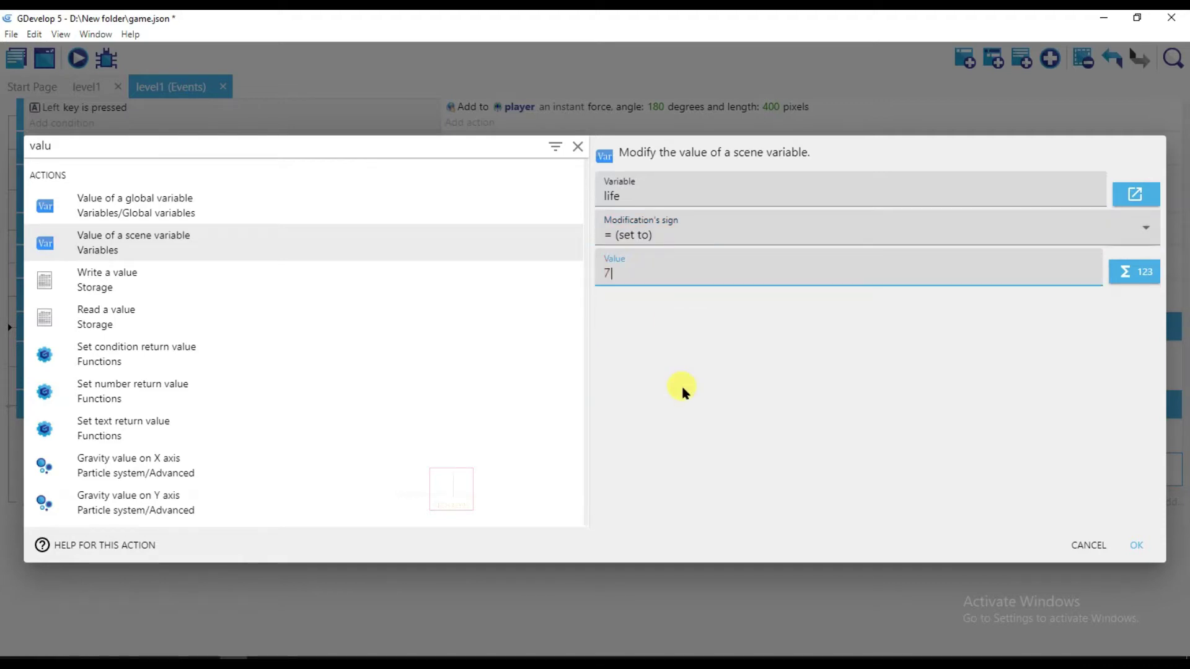
click(1135, 545)
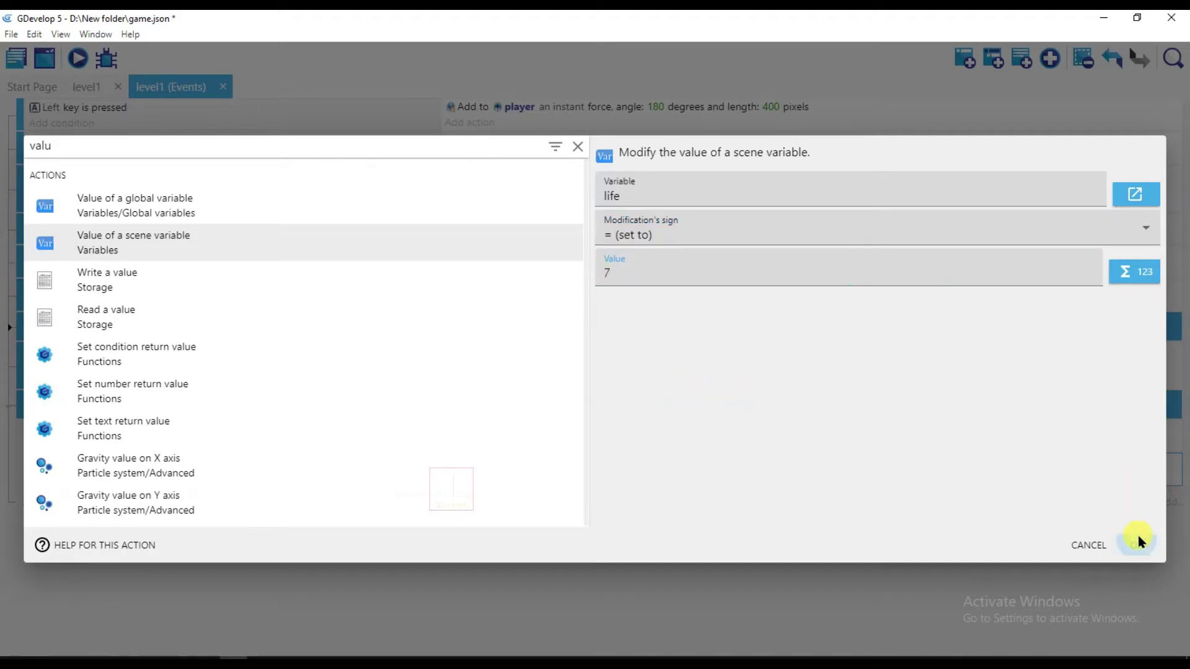